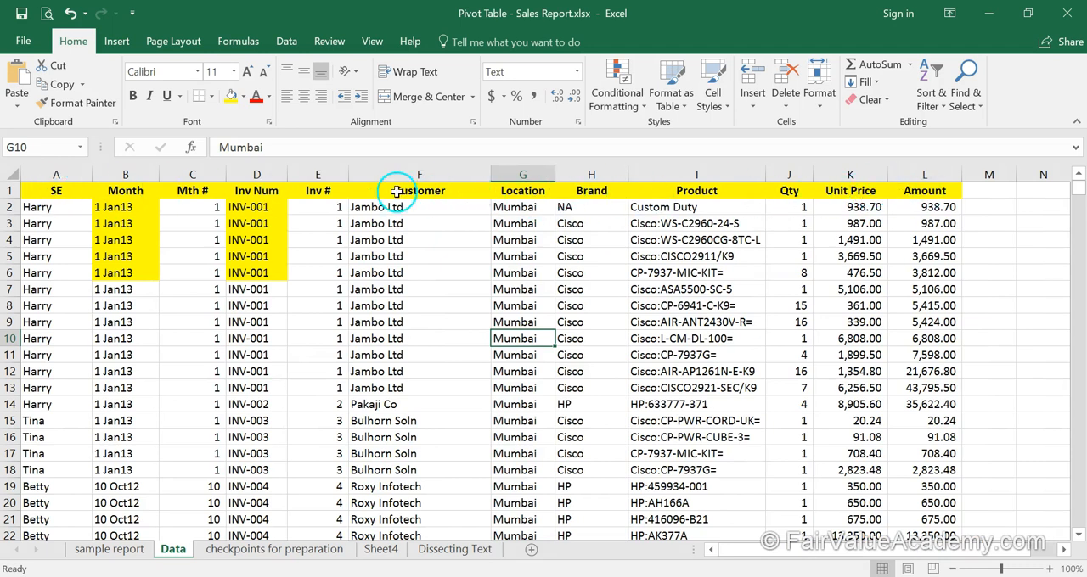
Examine the header row and follow the SE column down to its last filled row, returning to cell A1
{"action": "left_click_drag", "start_coordinate": [34, 188], "coordinate": [902, 189]}
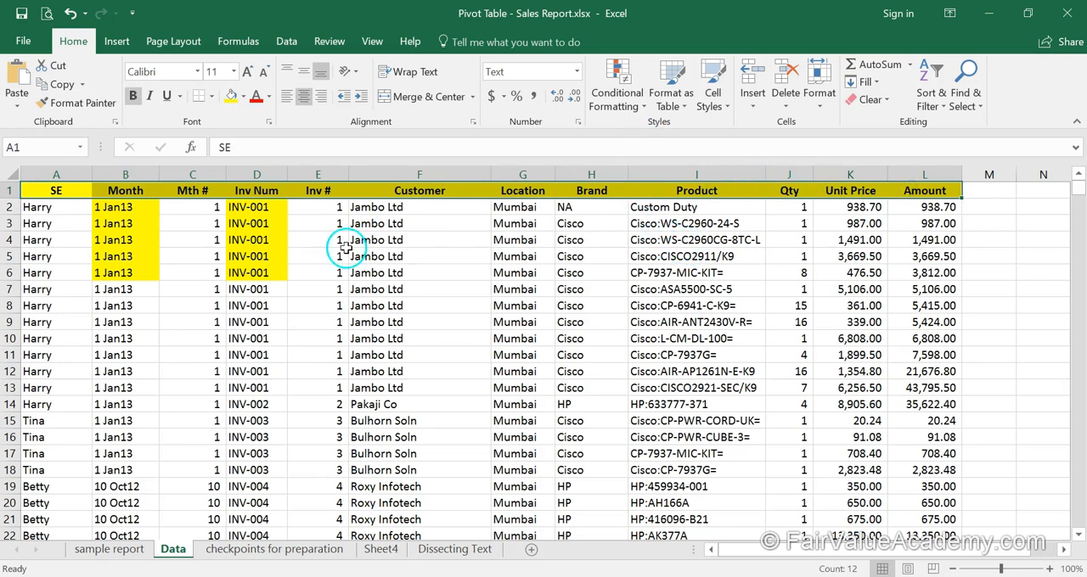
{"action": "left_click", "coordinate": [419, 245]}
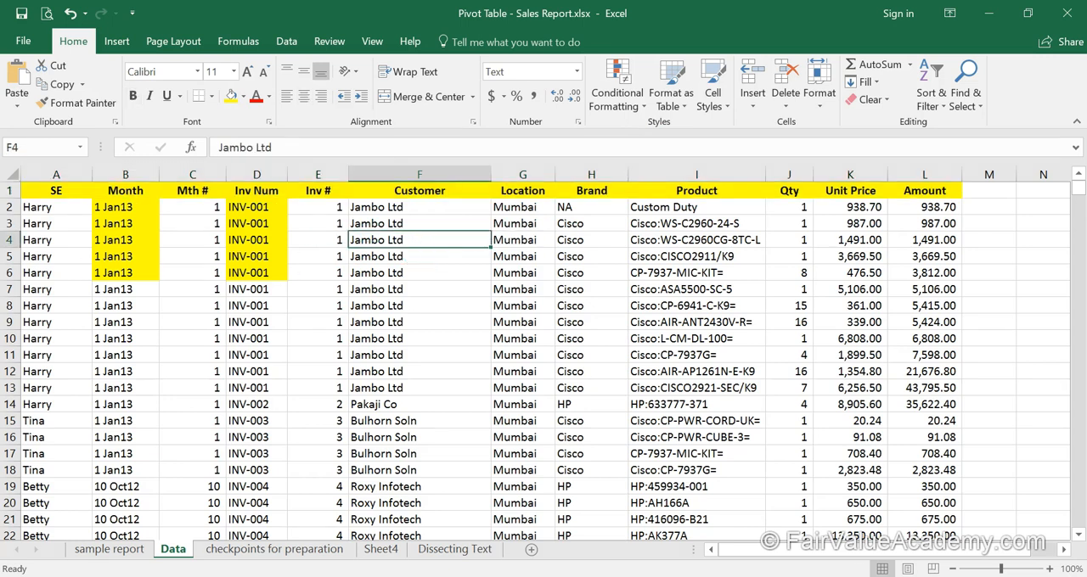
{"action": "left_click", "coordinate": [56, 189]}
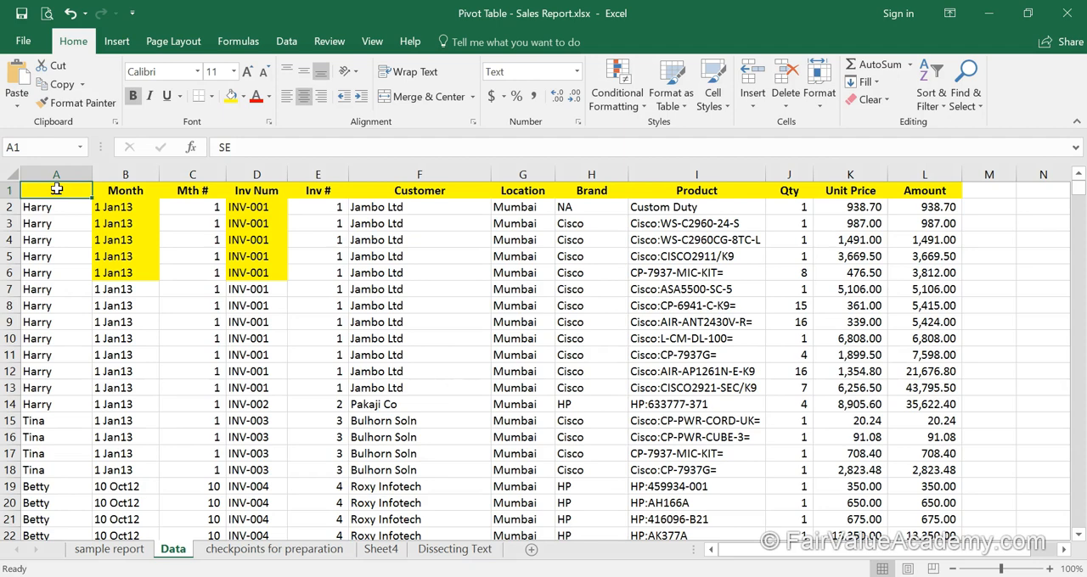
{"action": "key", "text": "ctrl+Down"}
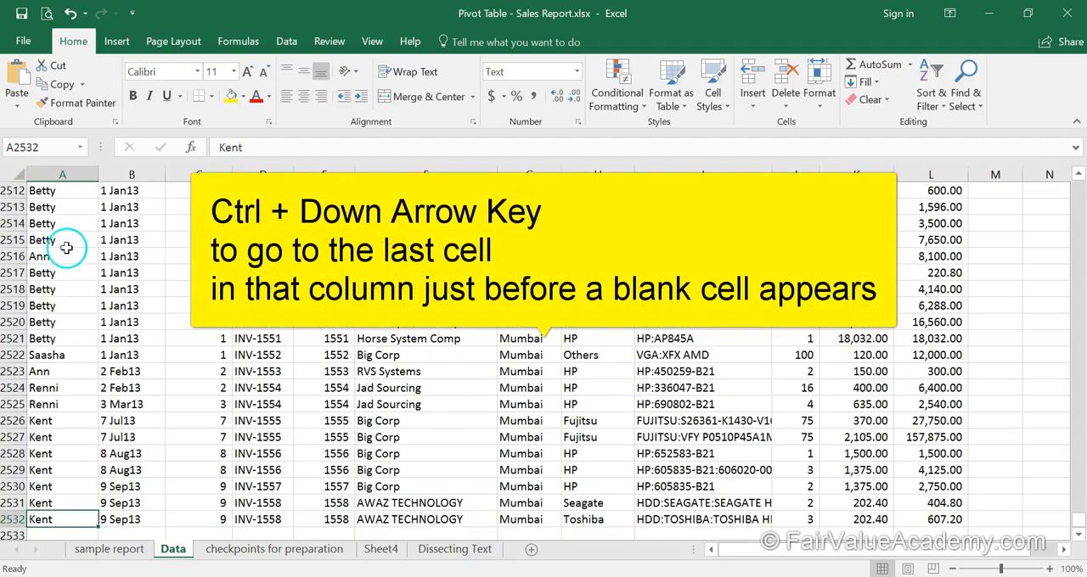
{"action": "scroll", "coordinate": [60, 271], "scroll_direction": "down", "scroll_amount": 3}
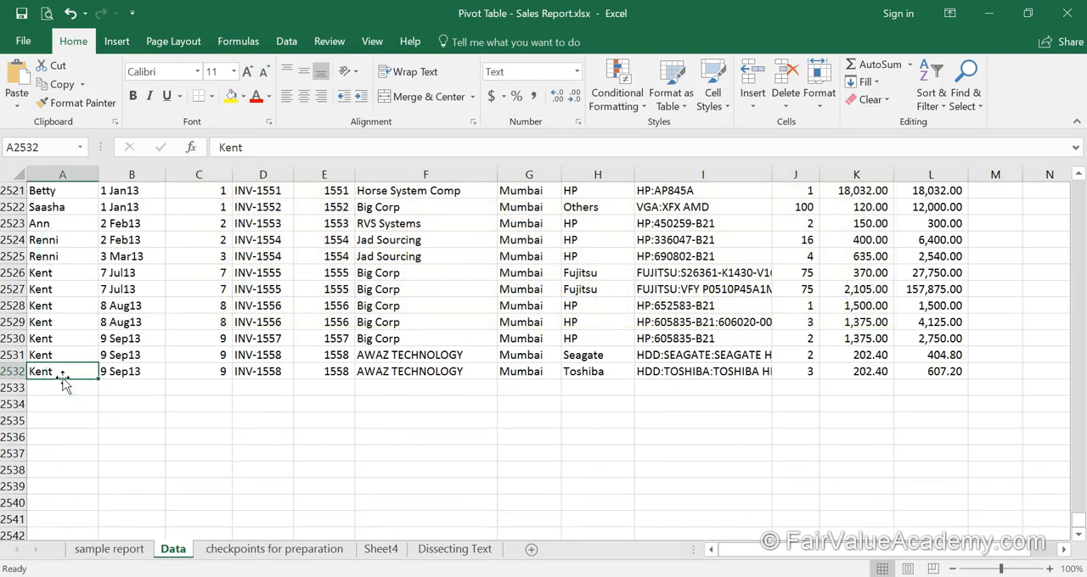
{"action": "left_click", "coordinate": [66, 375]}
{"action": "key", "text": "ctrl+Home"}
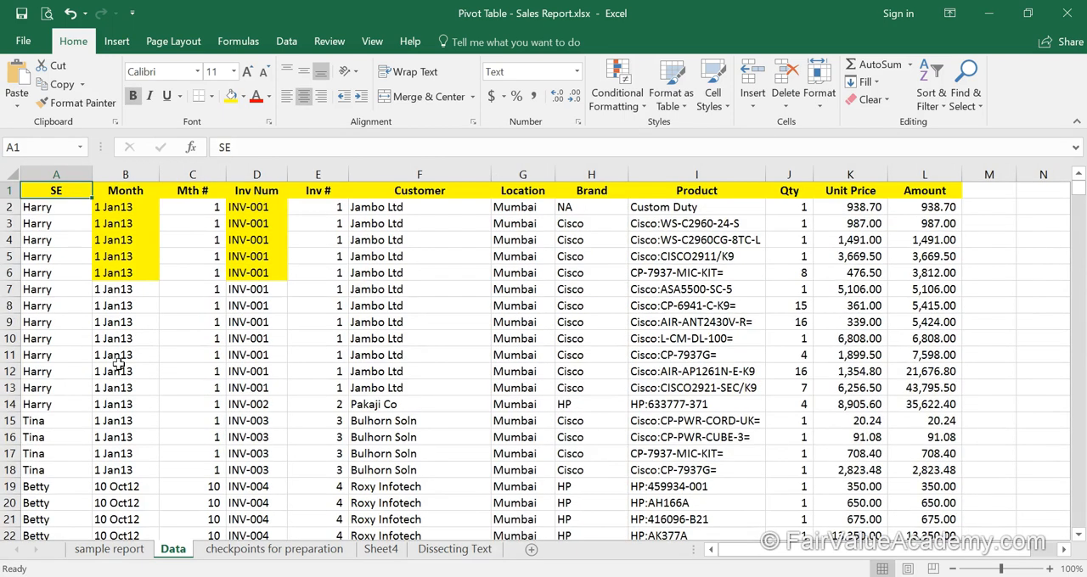
Insert a blank row above row 14 and jump from the SE header to the last filled cell before the gap
{"action": "left_click", "coordinate": [57, 399]}
{"action": "key", "text": "alt+i"}
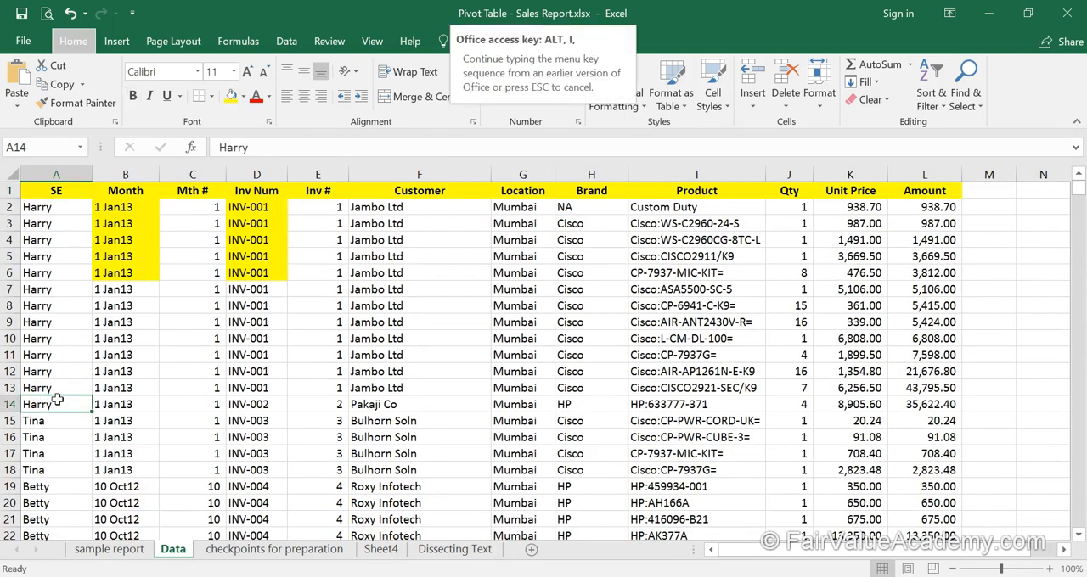
{"action": "key", "text": "r"}
{"action": "left_click", "coordinate": [53, 192]}
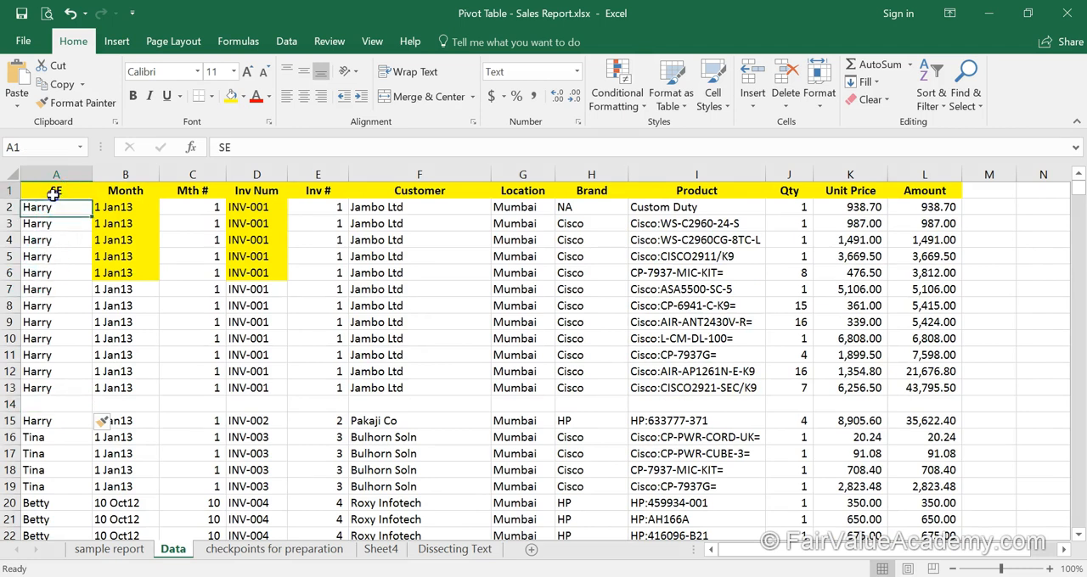
{"action": "key", "text": "ctrl+Down"}
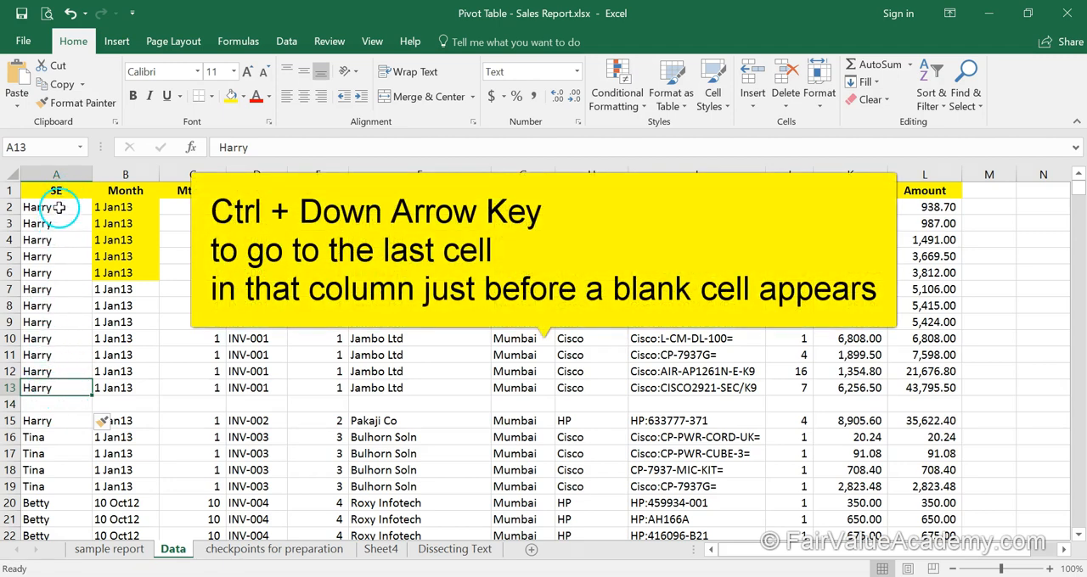
Delete the entire blank row 14 from the Data sheet
{"action": "left_click", "coordinate": [51, 404]}
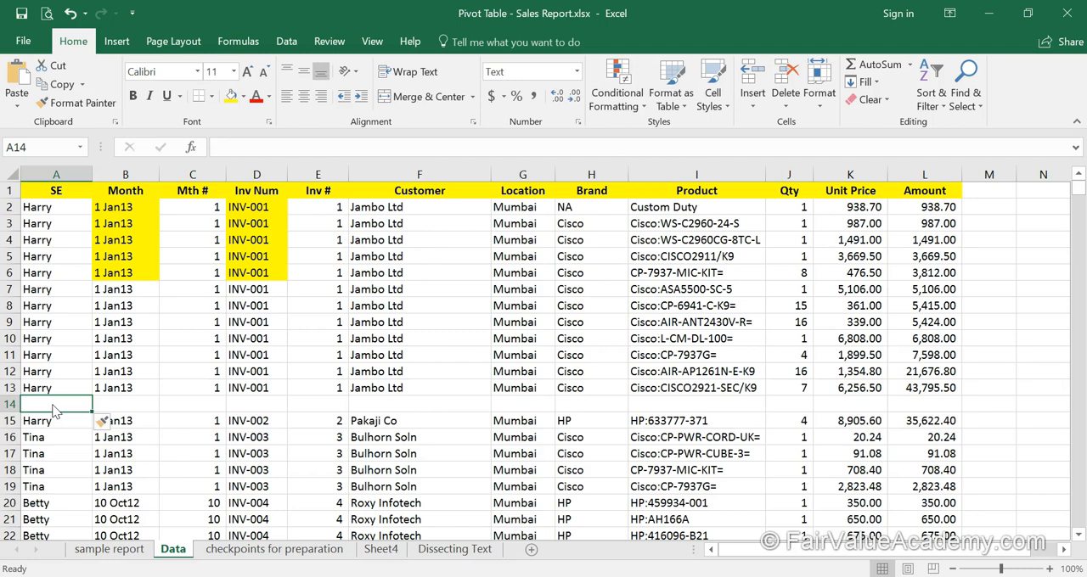
{"action": "key", "text": "alt+e"}
{"action": "key", "text": "d"}
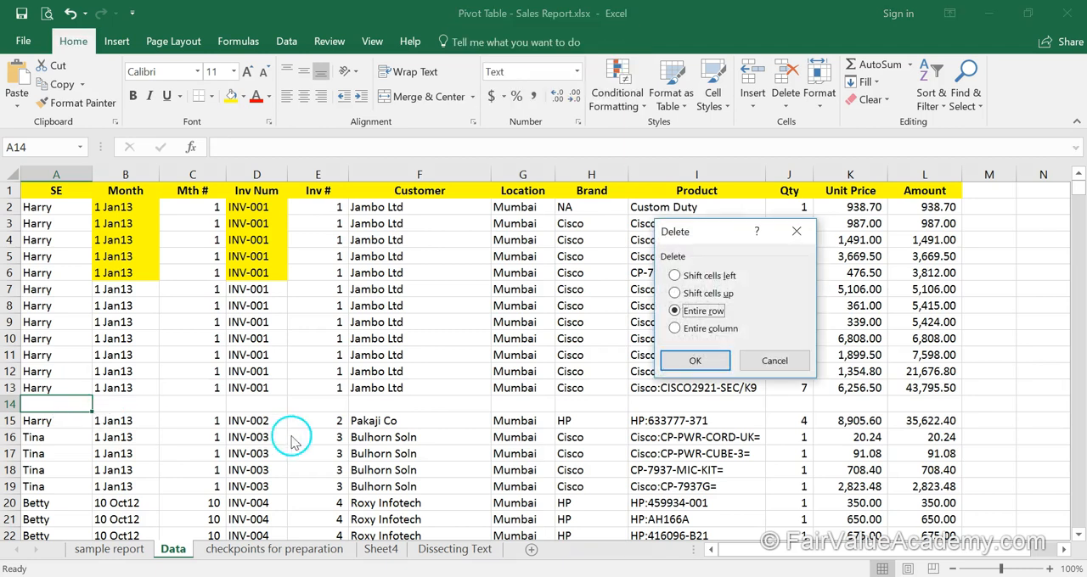
{"action": "left_click", "coordinate": [696, 361]}
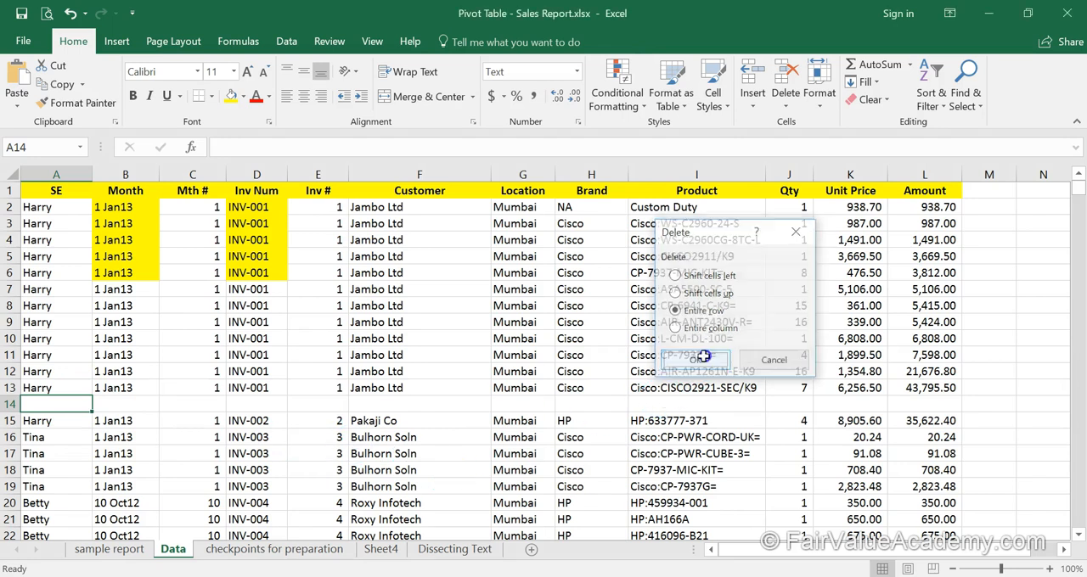
Check row 4 of the data for blank columns from SE through Amount
{"action": "left_click", "coordinate": [44, 239]}
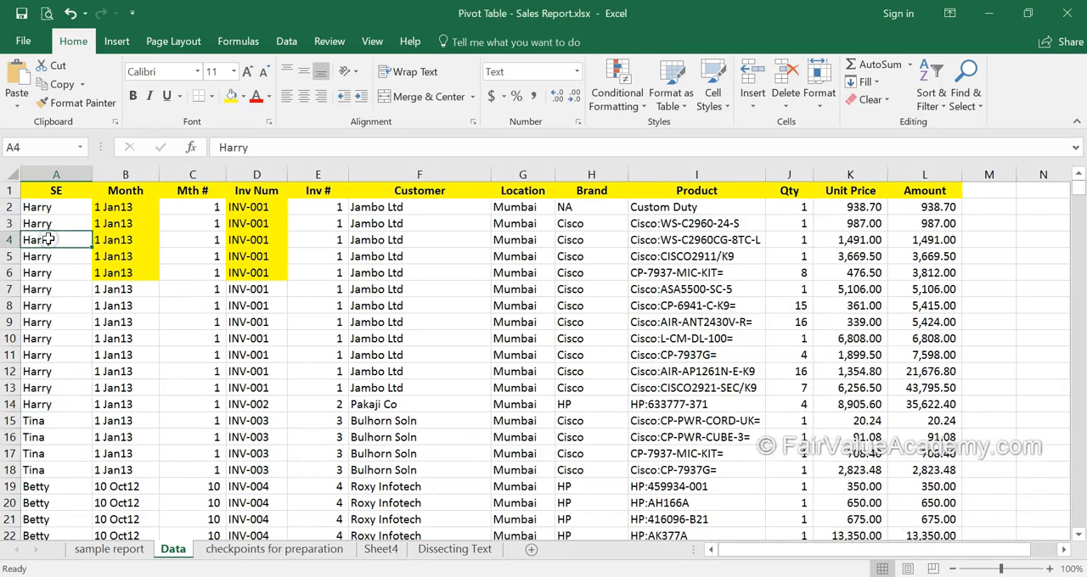
{"action": "key", "text": "ctrl+Right"}
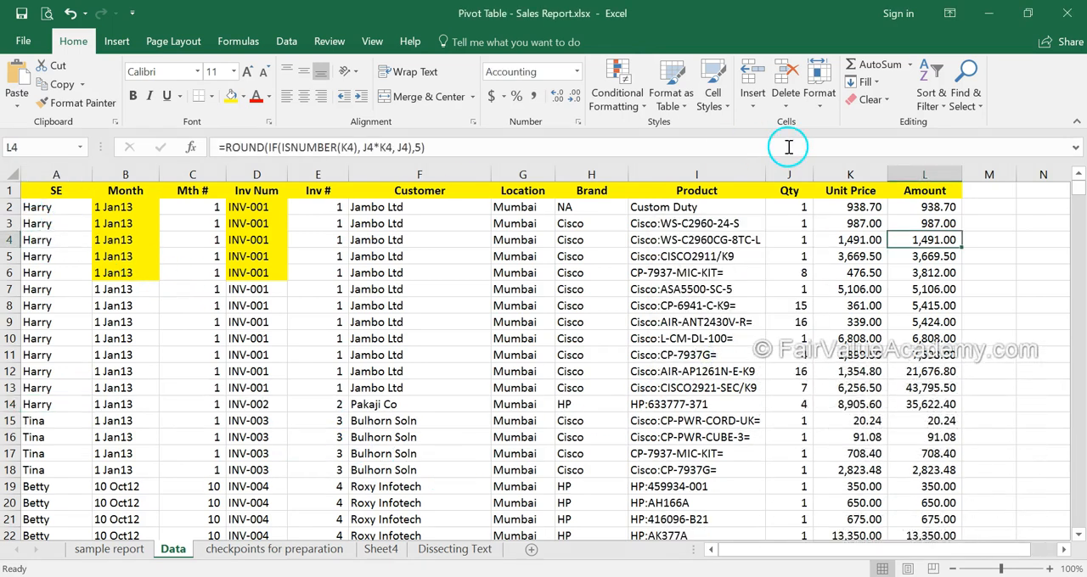
{"action": "left_click", "coordinate": [48, 223]}
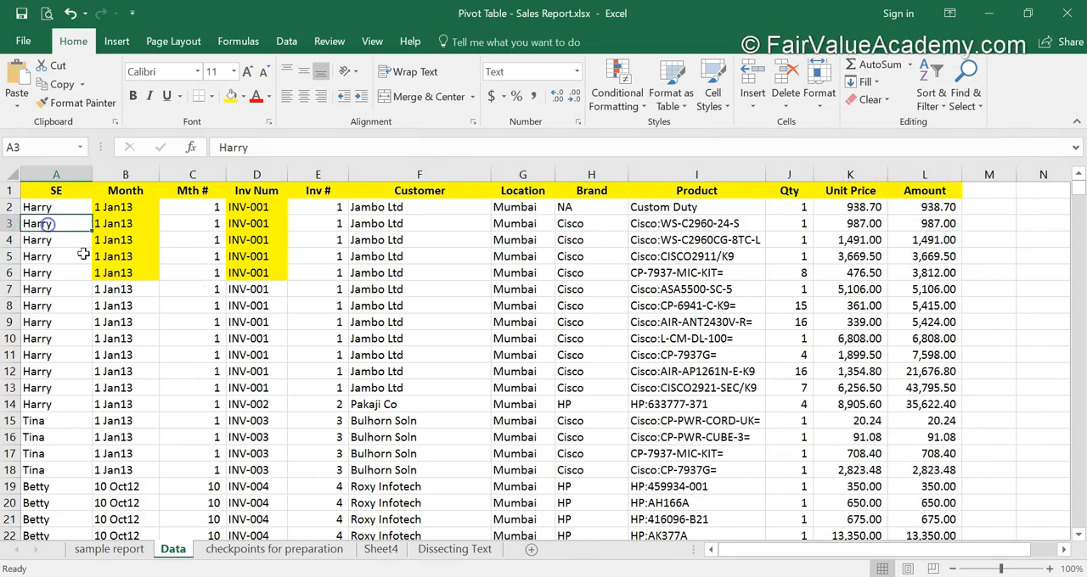
{"action": "left_click", "coordinate": [293, 367]}
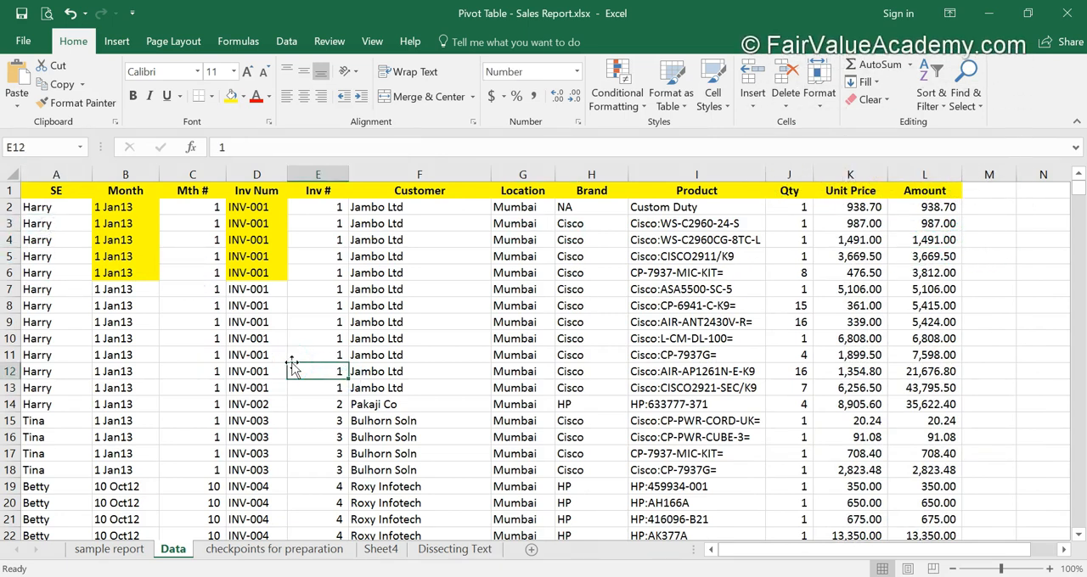
{"action": "left_click", "coordinate": [194, 258]}
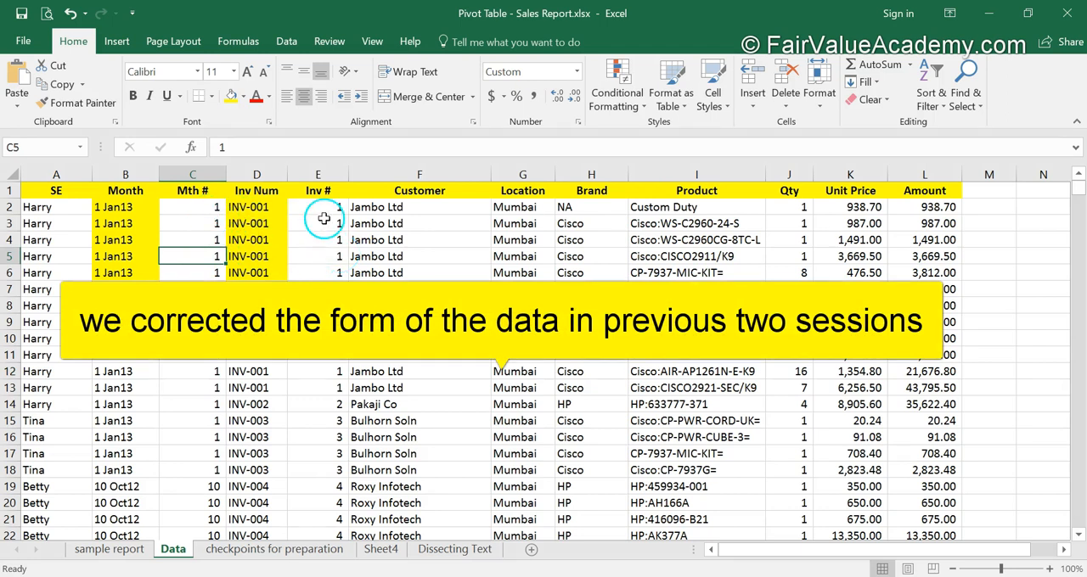
{"action": "left_click", "coordinate": [230, 384]}
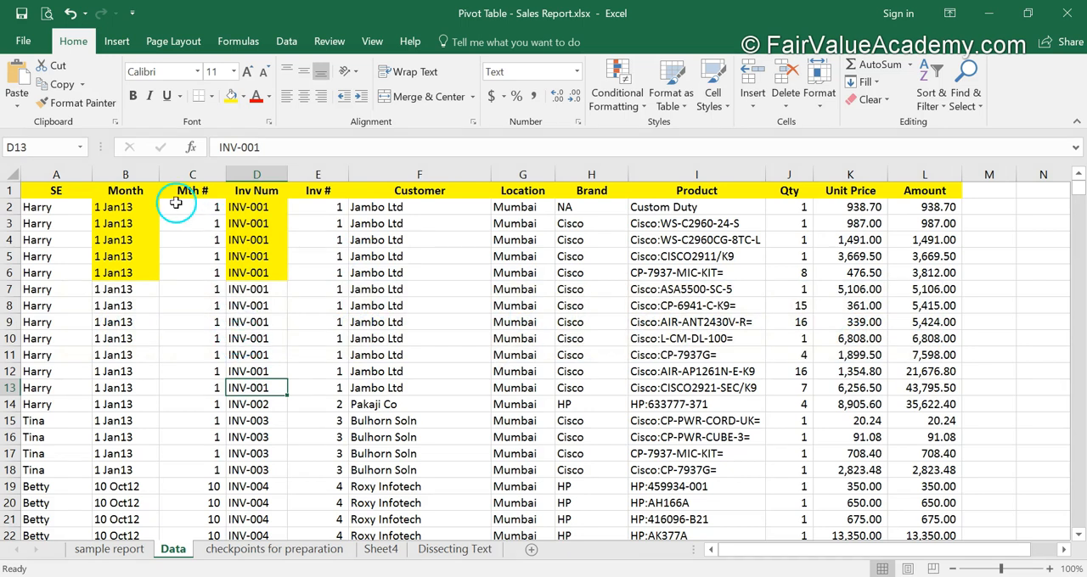
Create a PivotTable on a new worksheet from the Data sheet range A1:L2532, starting from a single data cell
{"action": "left_click", "coordinate": [376, 333]}
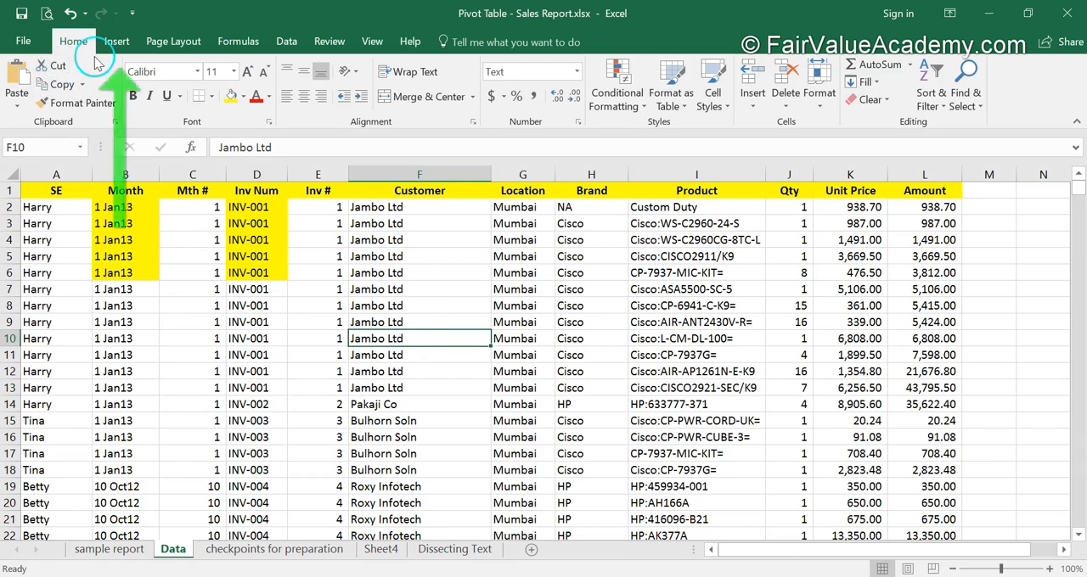
{"action": "left_click", "coordinate": [118, 43]}
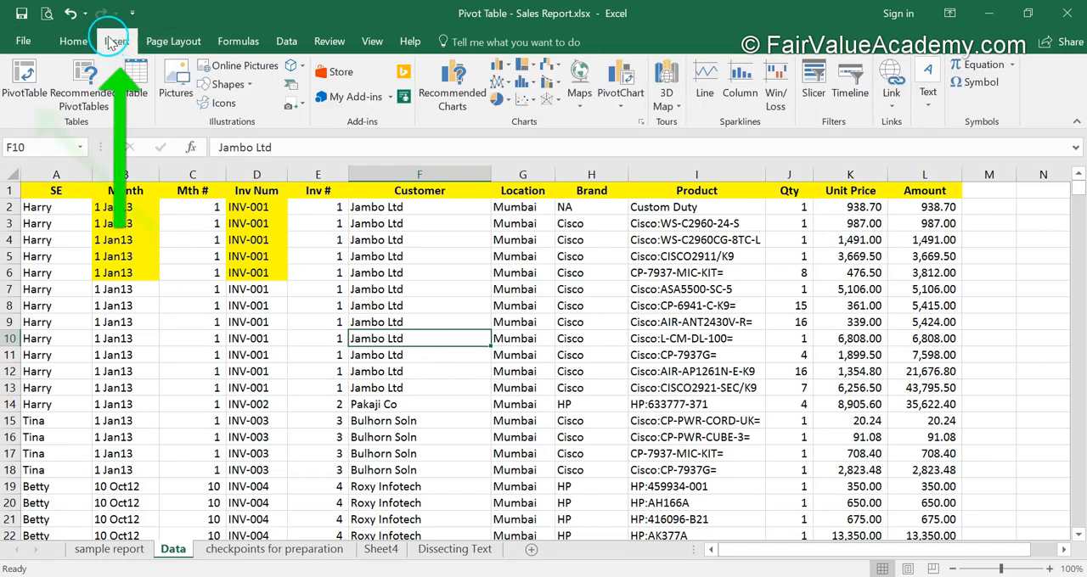
{"action": "left_click", "coordinate": [24, 85]}
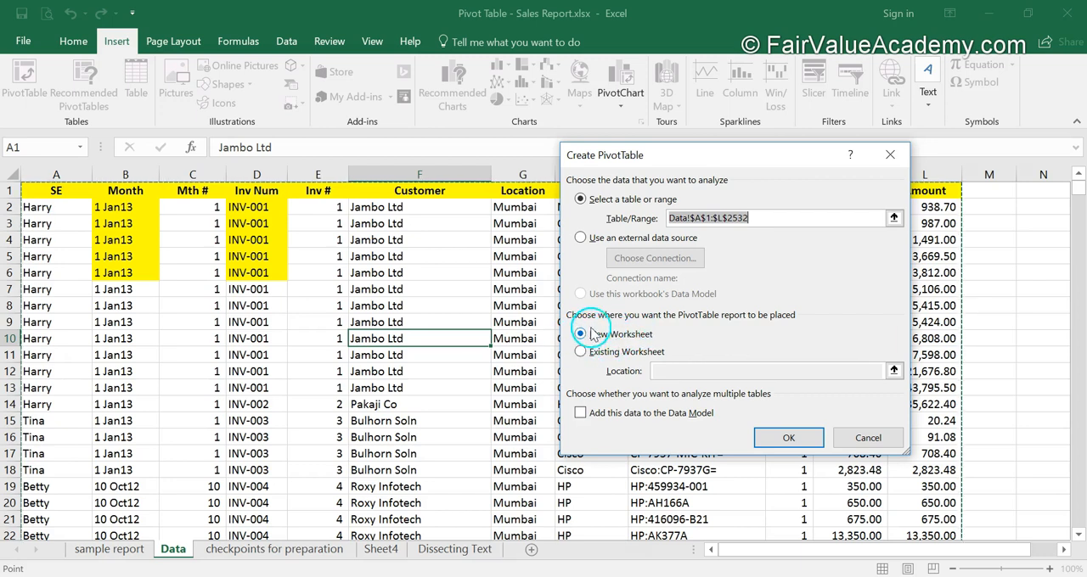
{"action": "left_click", "coordinate": [801, 440]}
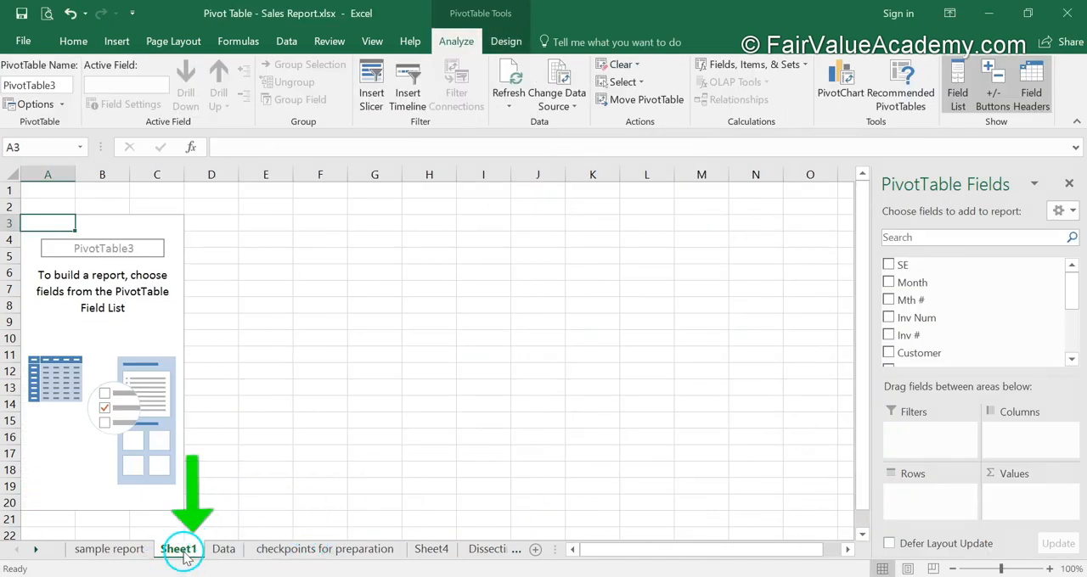
Compare the new Sheet1 with the Data sheet and permanently delete Sheet1 with its empty PivotTable
{"action": "left_click", "coordinate": [223, 549]}
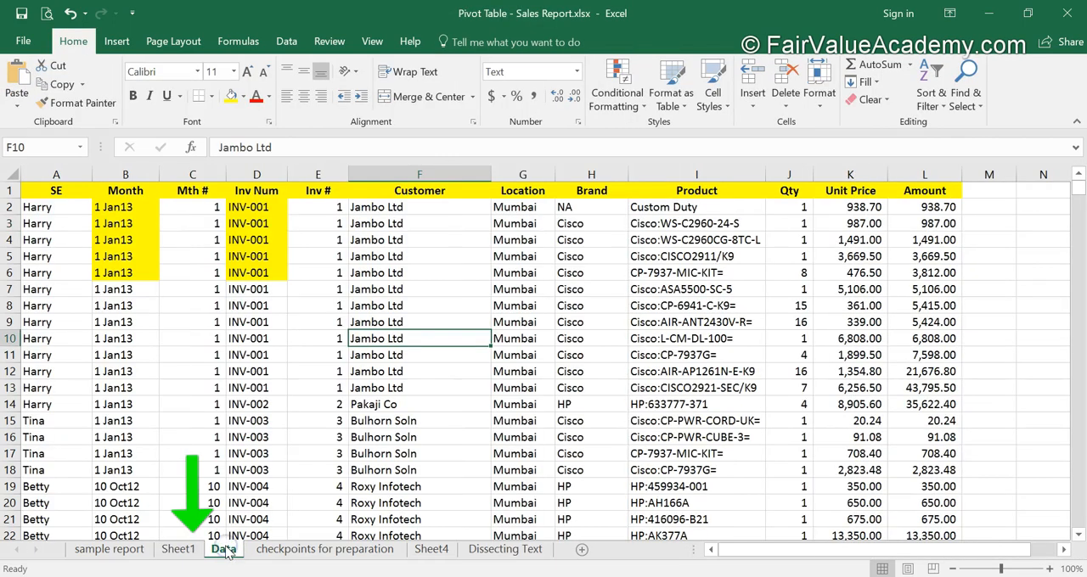
{"action": "left_click", "coordinate": [179, 549]}
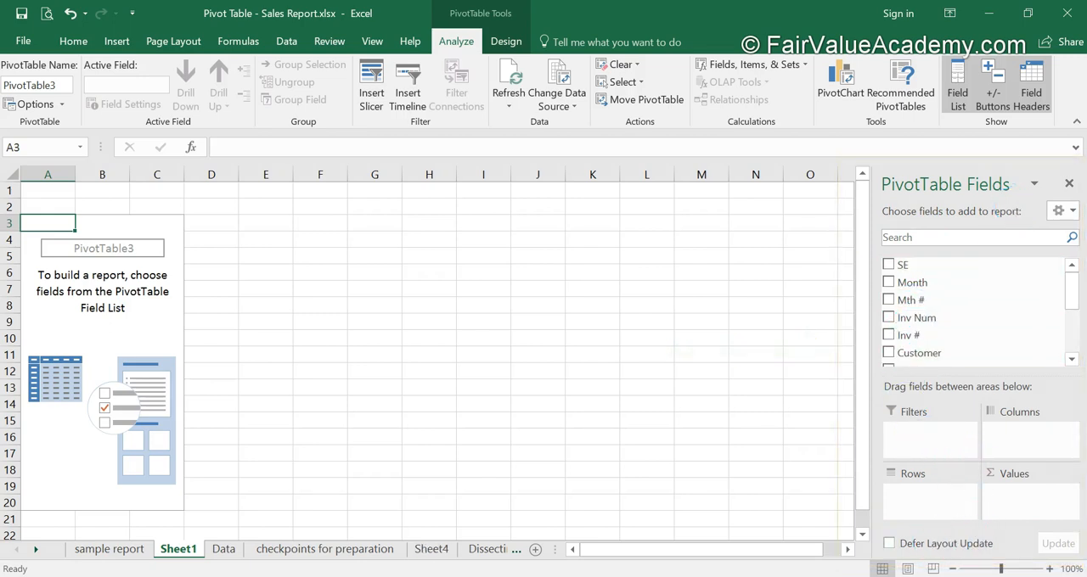
{"action": "right_click", "coordinate": [177, 548]}
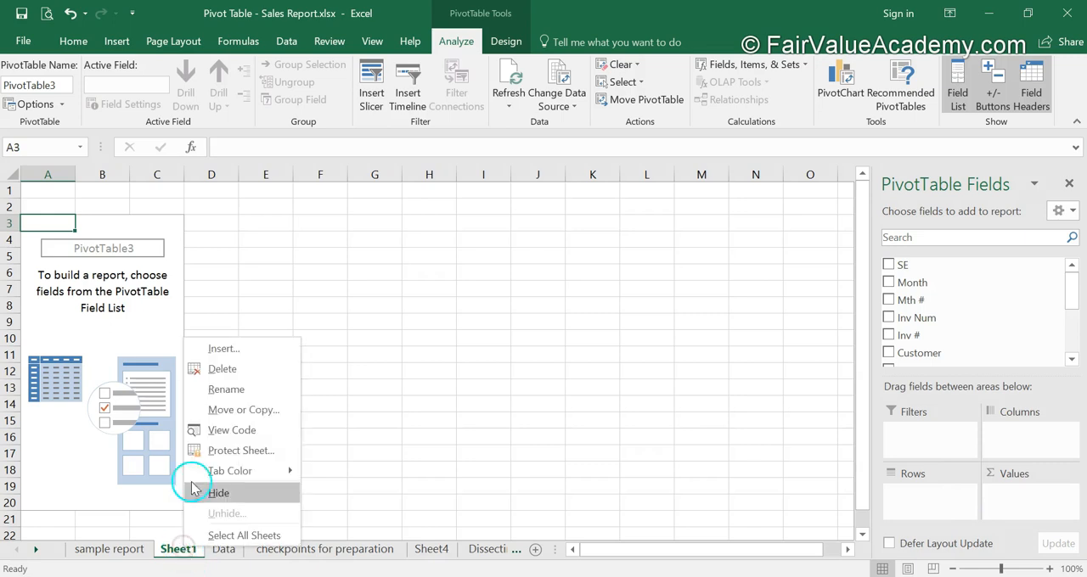
{"action": "left_click", "coordinate": [217, 370]}
{"action": "left_click", "coordinate": [514, 344]}
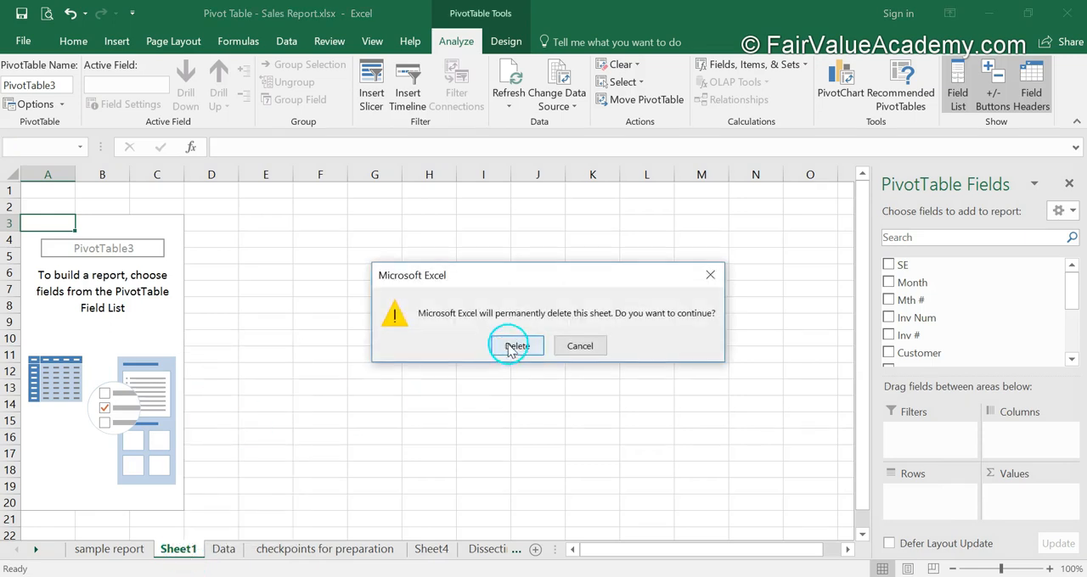
Insert a blank row above row 14 of the Data sheet to split the data range
{"action": "left_click", "coordinate": [162, 400]}
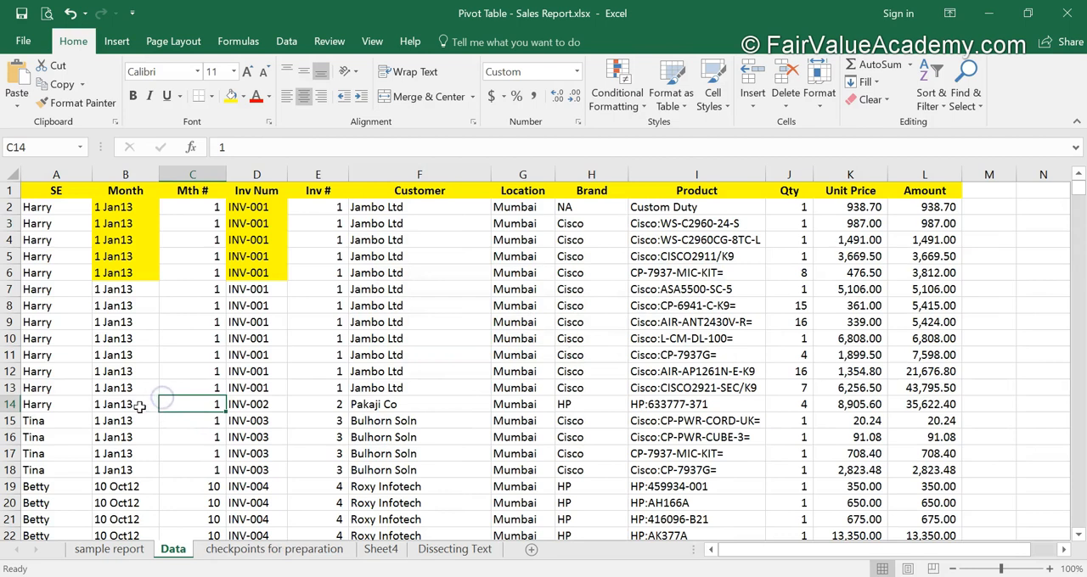
{"action": "left_click", "coordinate": [61, 402]}
{"action": "key", "text": "alt+i"}
{"action": "key", "text": "r"}
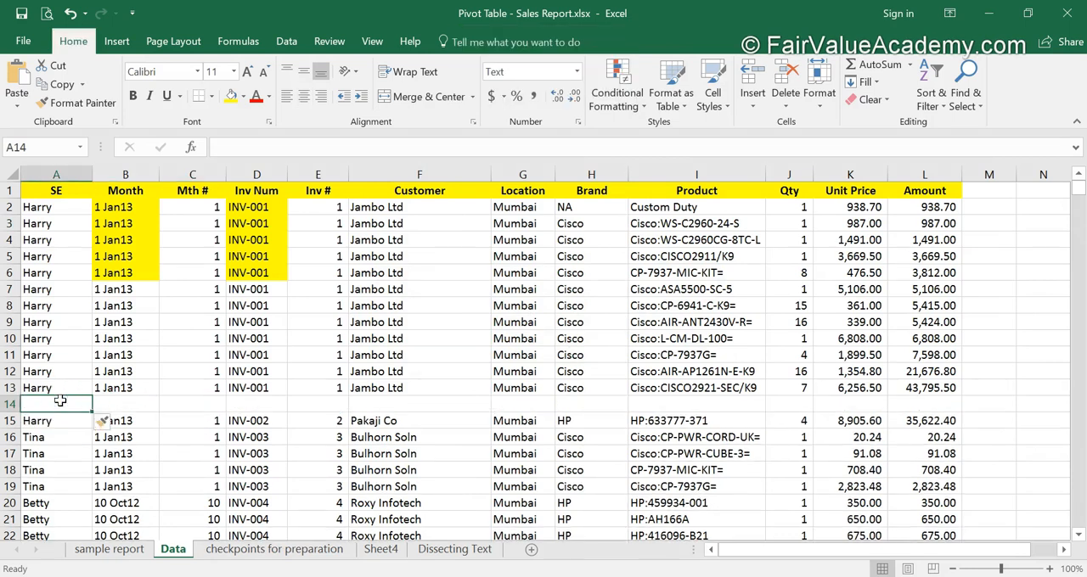
Create a PivotTable on a new worksheet from the Data sheet range A1:L2533, selected from its header row across the blank row 14
{"action": "left_click", "coordinate": [39, 196]}
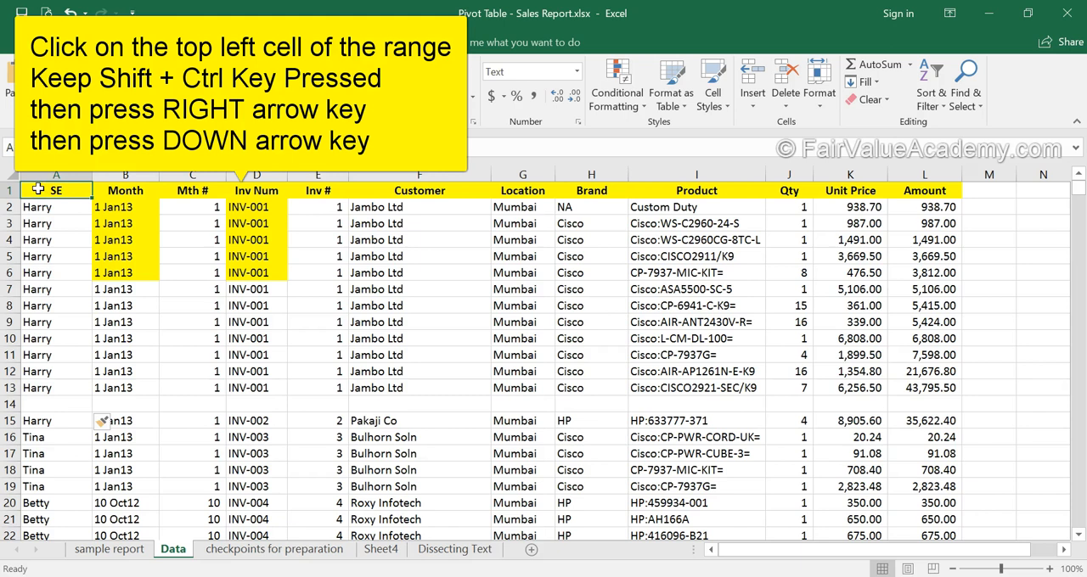
{"action": "key", "text": "ctrl+shift+Right"}
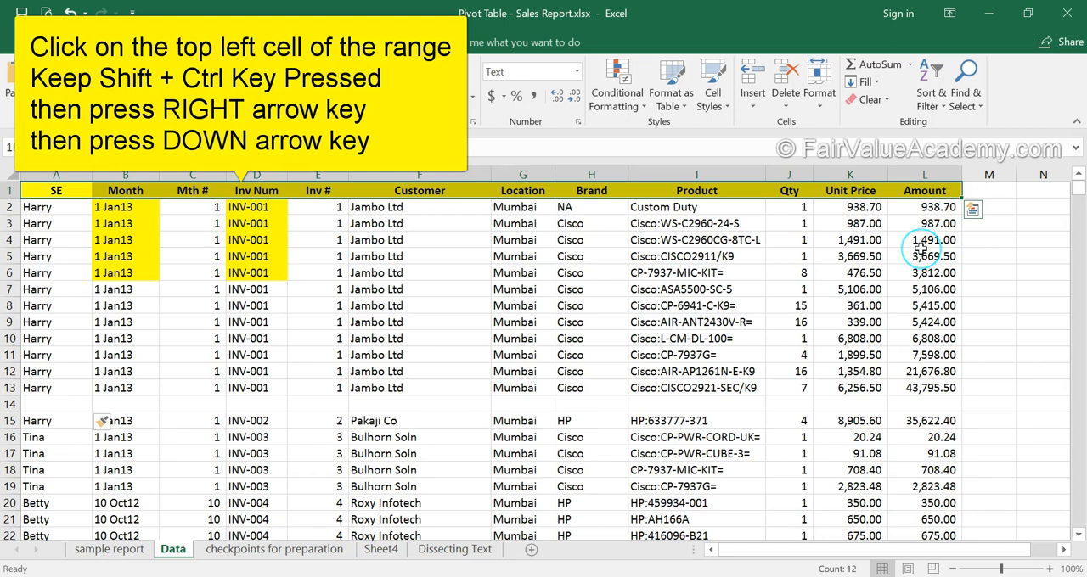
{"action": "key", "text": "ctrl+shift+Down"}
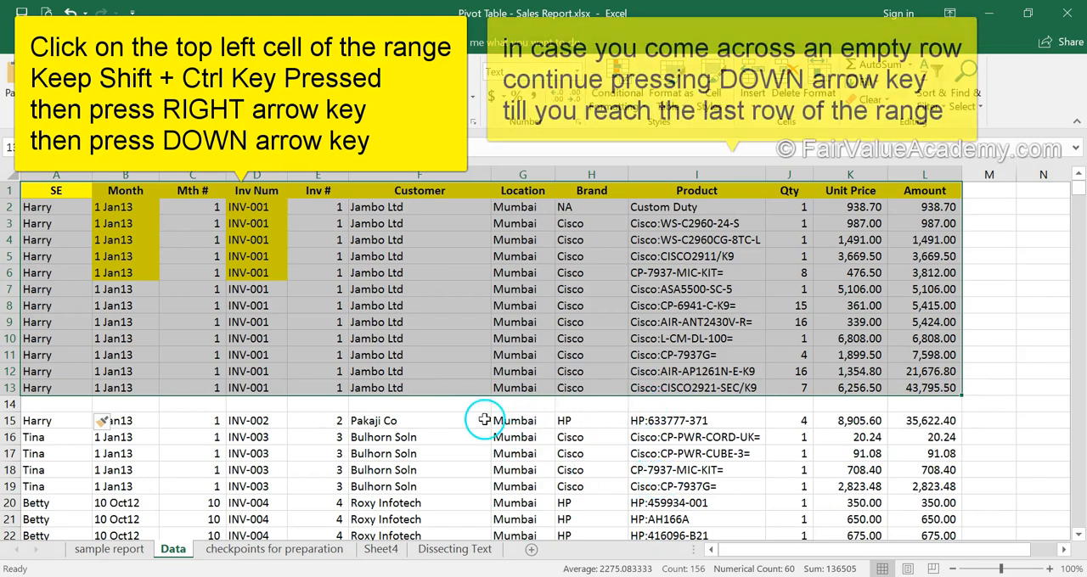
{"action": "key", "text": "ctrl+shift+Down"}
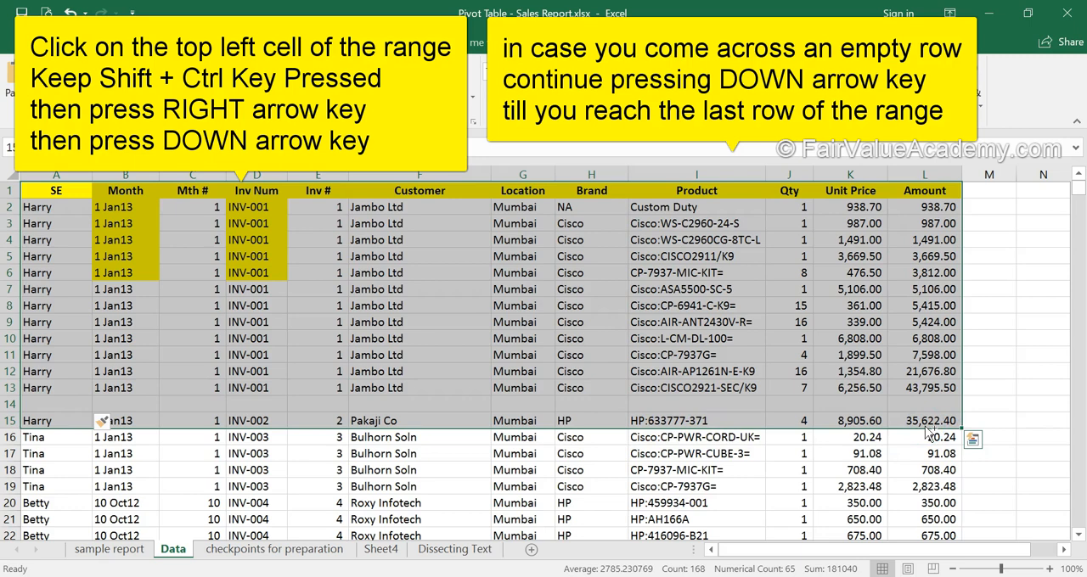
{"action": "key", "text": "ctrl+shift+Down"}
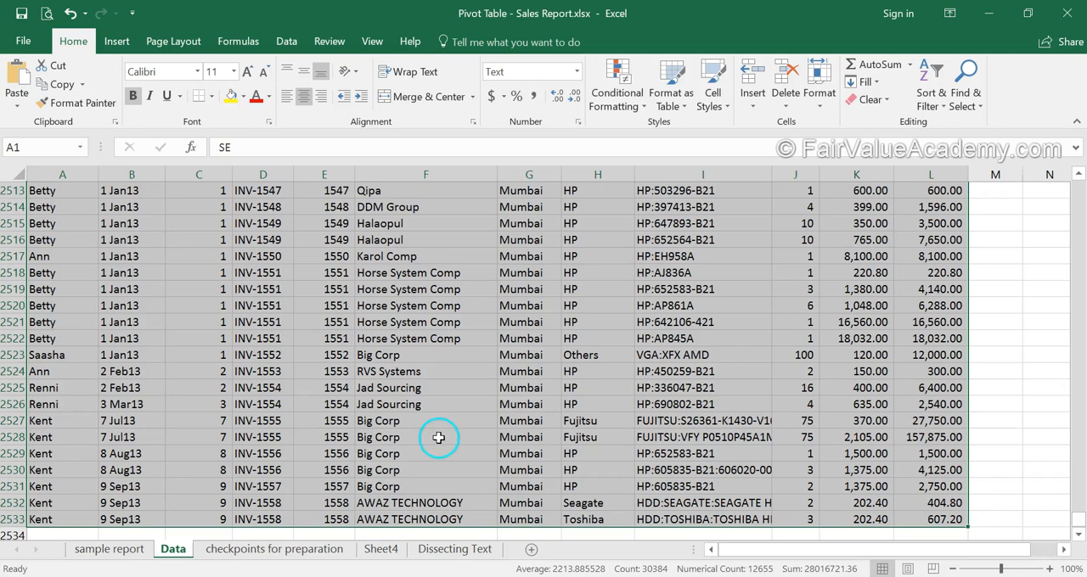
{"action": "left_click_drag", "start_coordinate": [1078, 521], "coordinate": [1080, 121]}
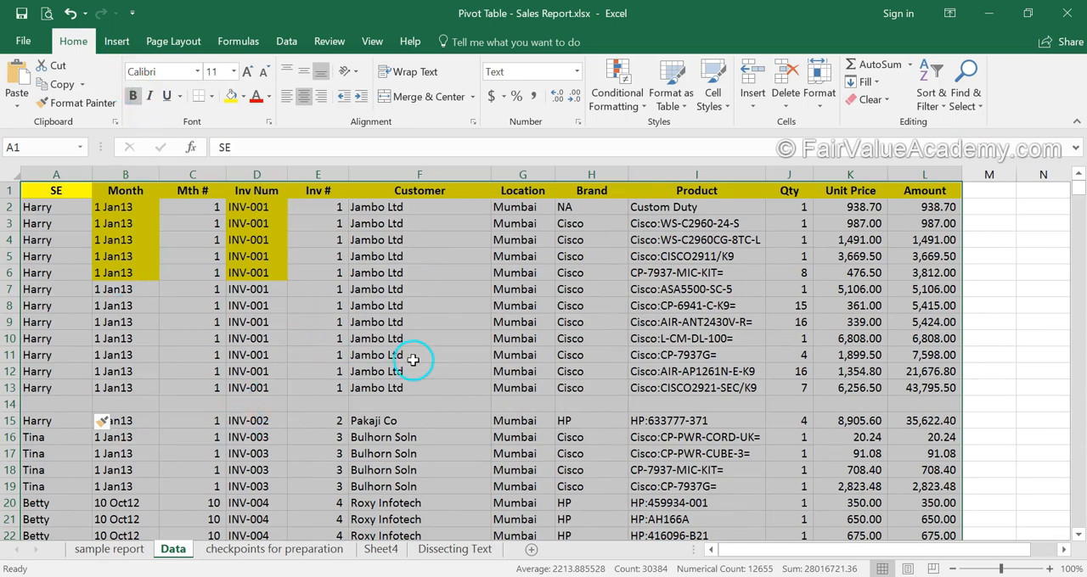
{"action": "left_click", "coordinate": [116, 40]}
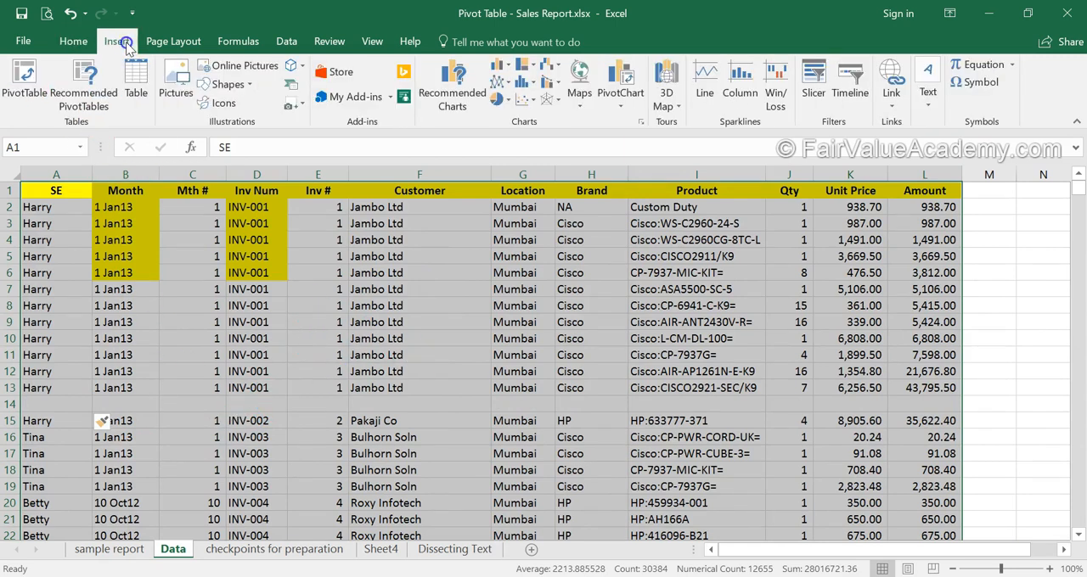
{"action": "left_click", "coordinate": [28, 81]}
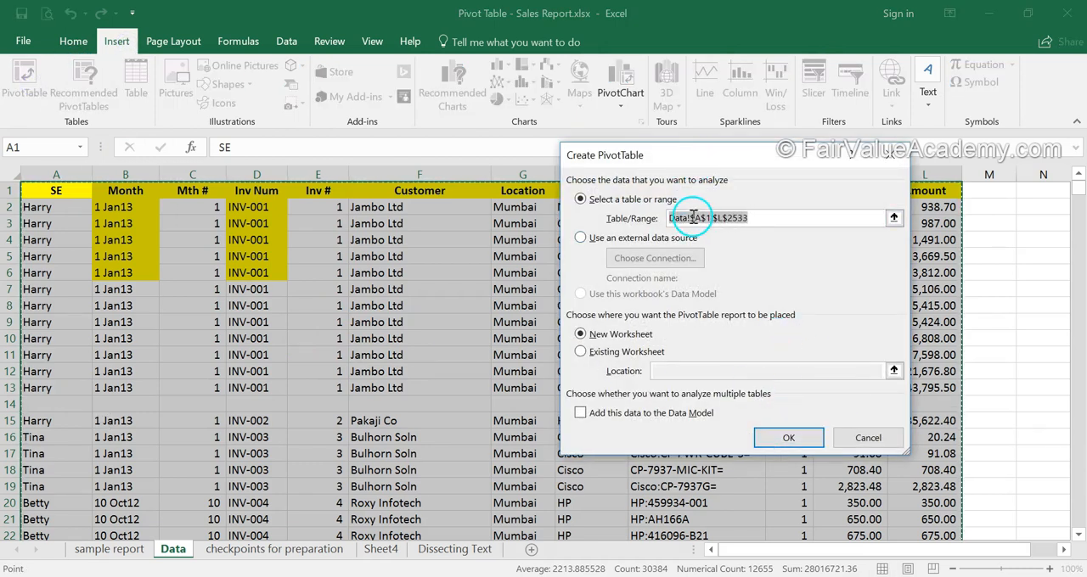
{"action": "left_click", "coordinate": [791, 439]}
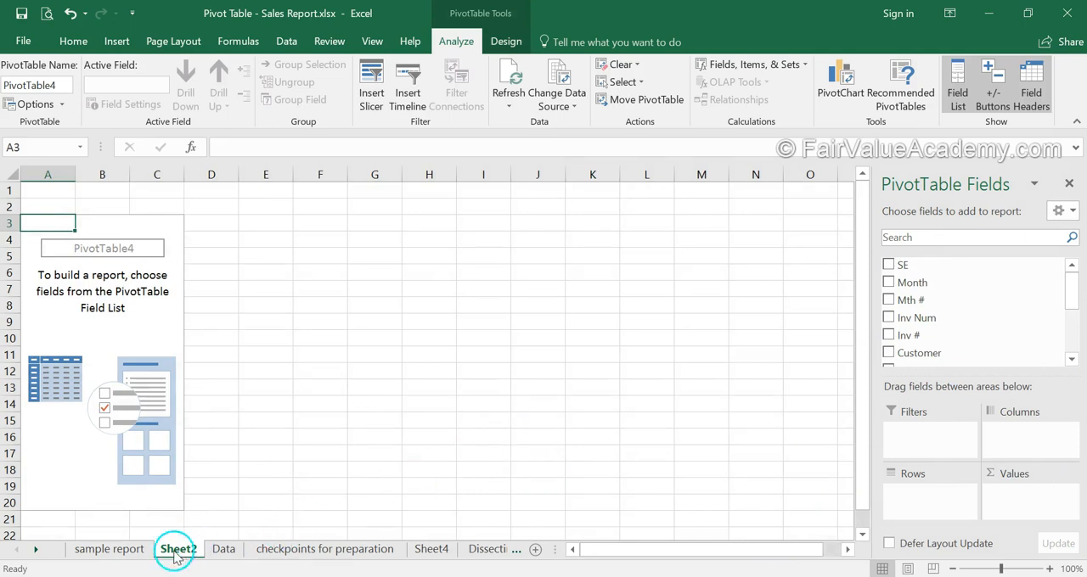
Refresh the PivotTable on the sample report sheet and check its SE rows and Mth # columns for blank entries
{"action": "left_click", "coordinate": [115, 548]}
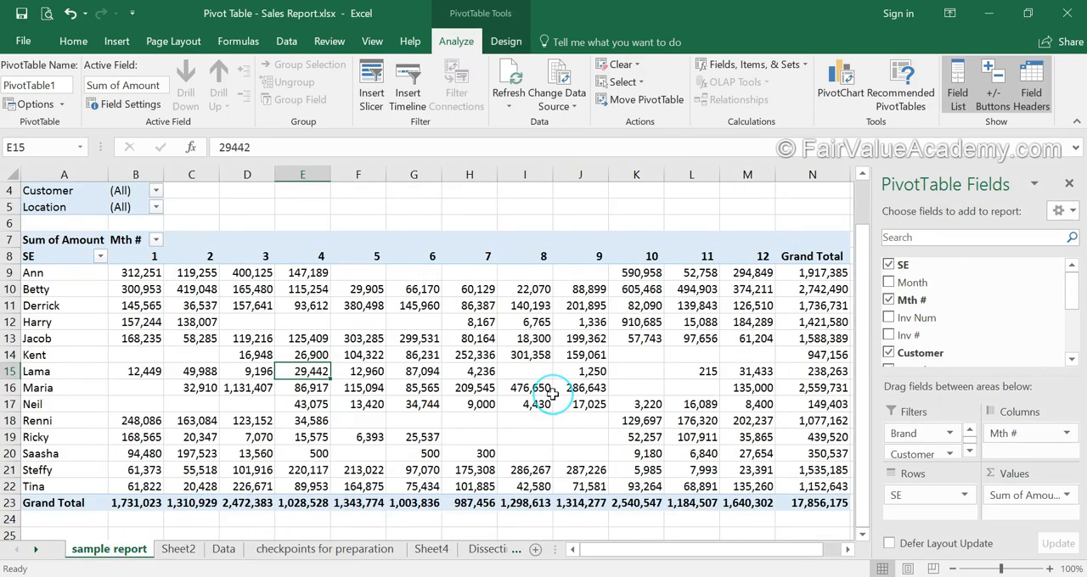
{"action": "mouse_move", "coordinate": [551, 392]}
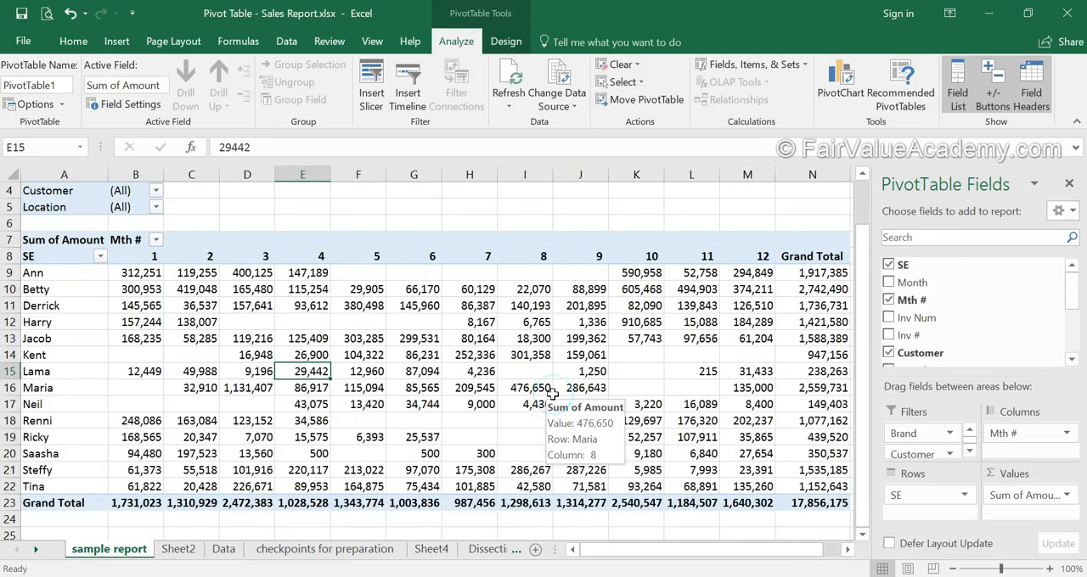
{"action": "left_click", "coordinate": [341, 359]}
{"action": "right_click", "coordinate": [340, 359]}
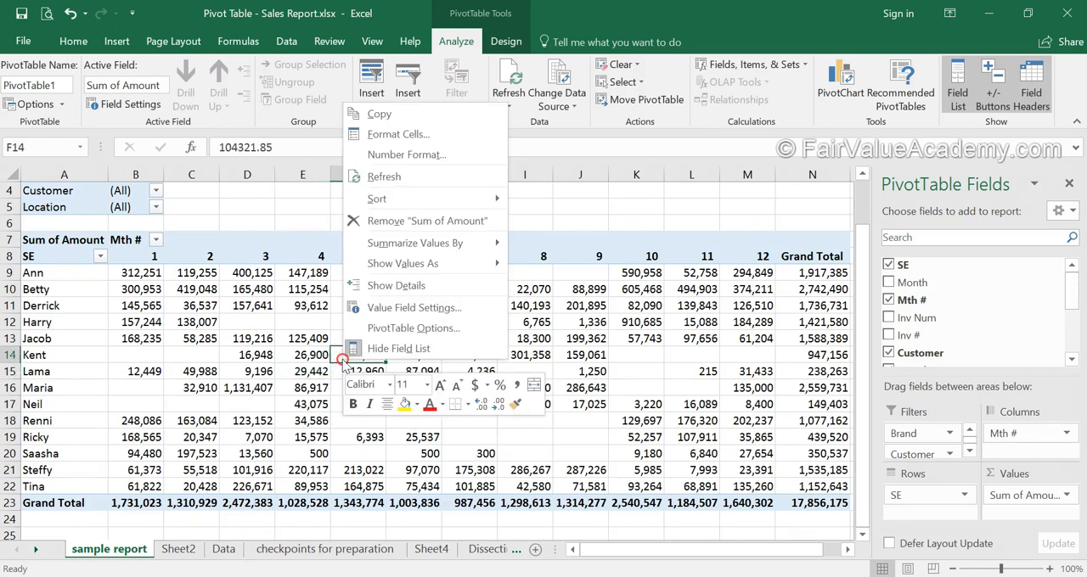
{"action": "left_click", "coordinate": [390, 180]}
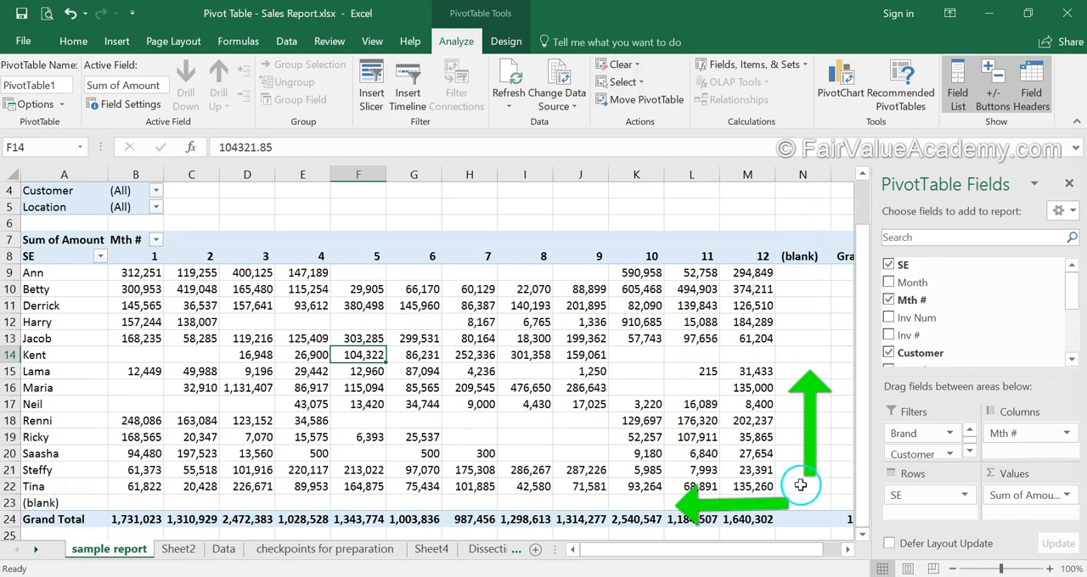
{"action": "left_click_drag", "start_coordinate": [741, 553], "coordinate": [583, 550]}
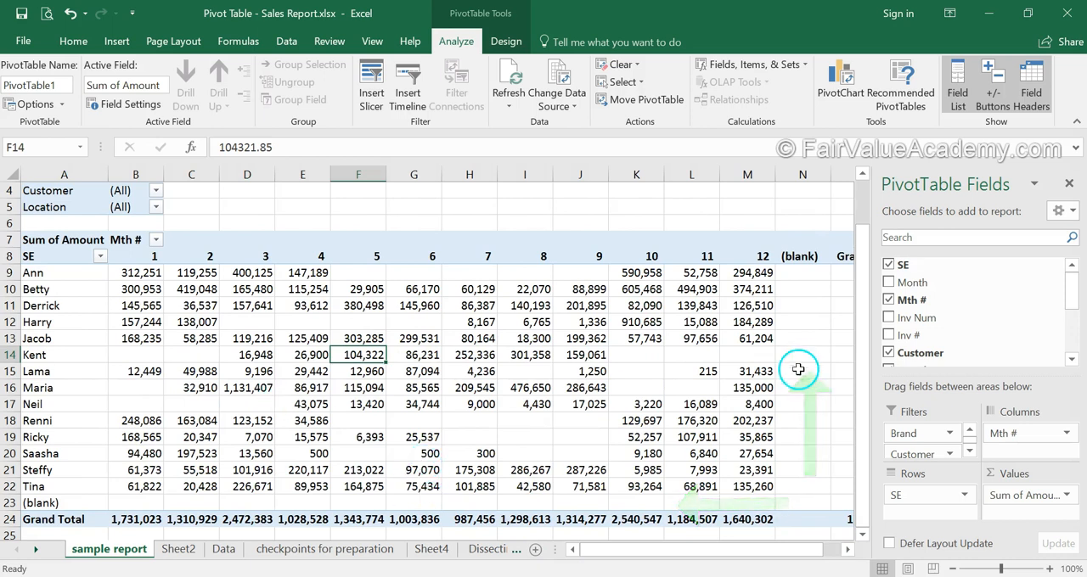
{"action": "mouse_move", "coordinate": [796, 370]}
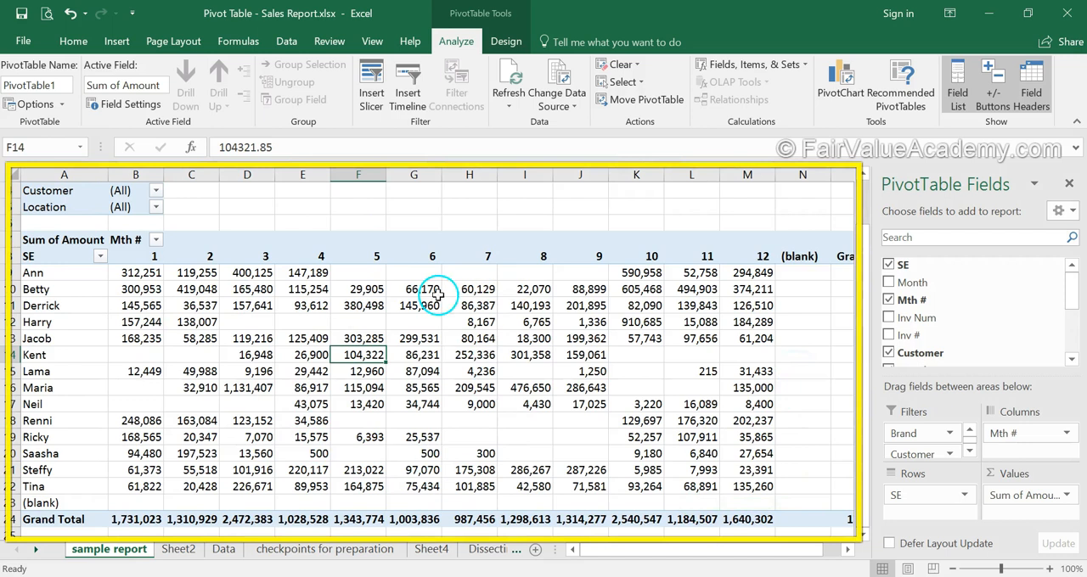
{"action": "mouse_move", "coordinate": [253, 387]}
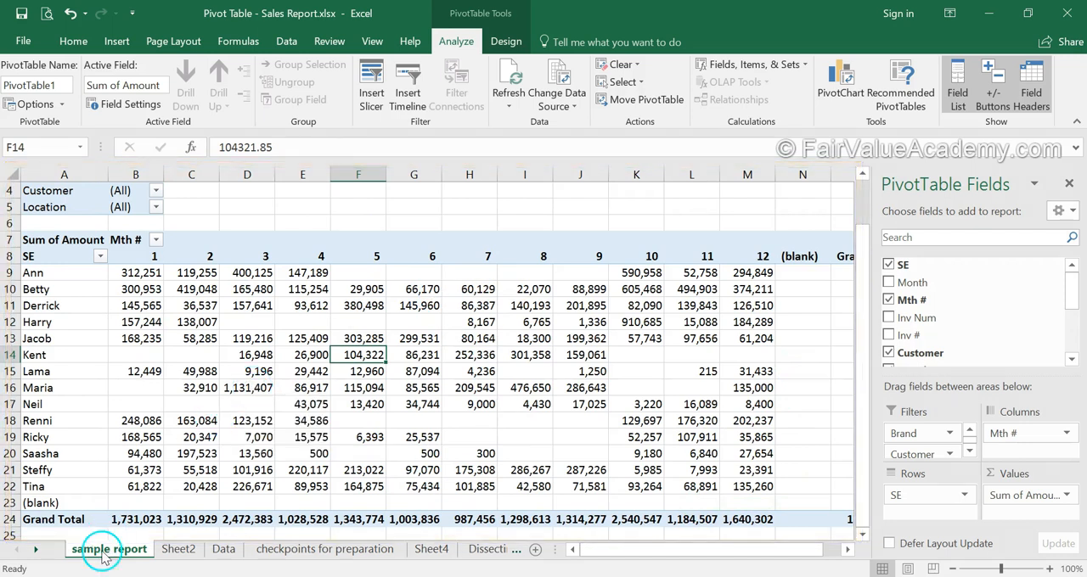
Compare the empty Sheet2 layout with the sample report's values area, and trace those values to the Data sheet's Amount column
{"action": "left_click", "coordinate": [178, 549]}
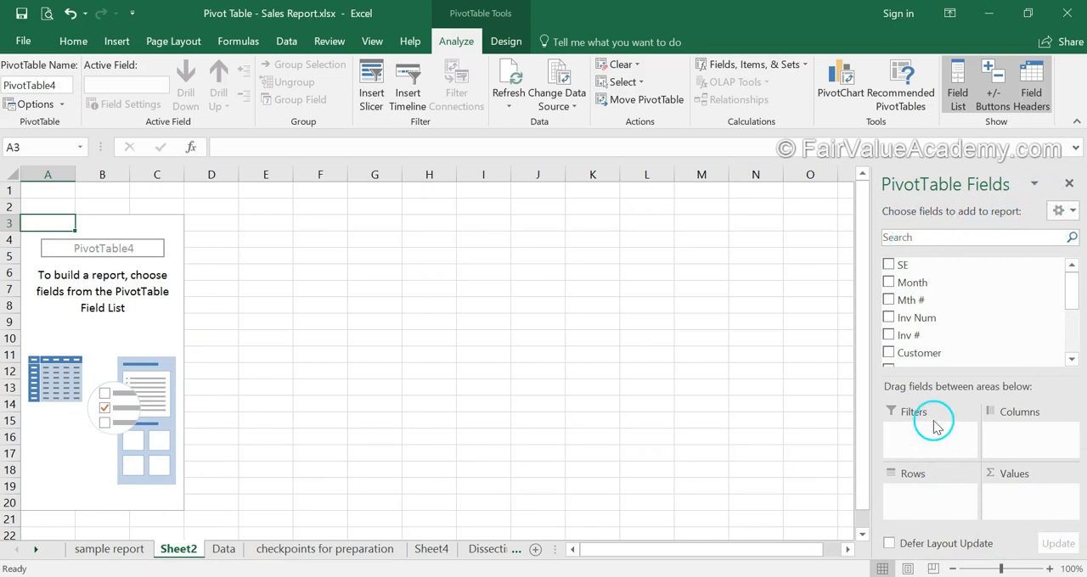
{"action": "left_click", "coordinate": [79, 550]}
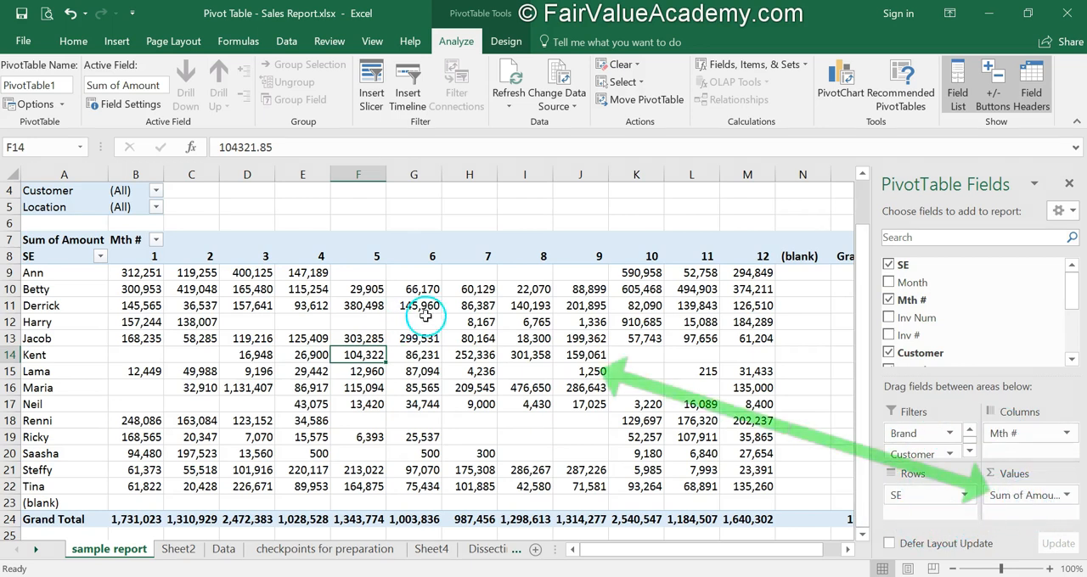
{"action": "mouse_move", "coordinate": [134, 288]}
{"action": "left_mouse_down"}
{"action": "mouse_move", "coordinate": [597, 448]}
{"action": "mouse_move", "coordinate": [799, 488]}
{"action": "left_mouse_up"}
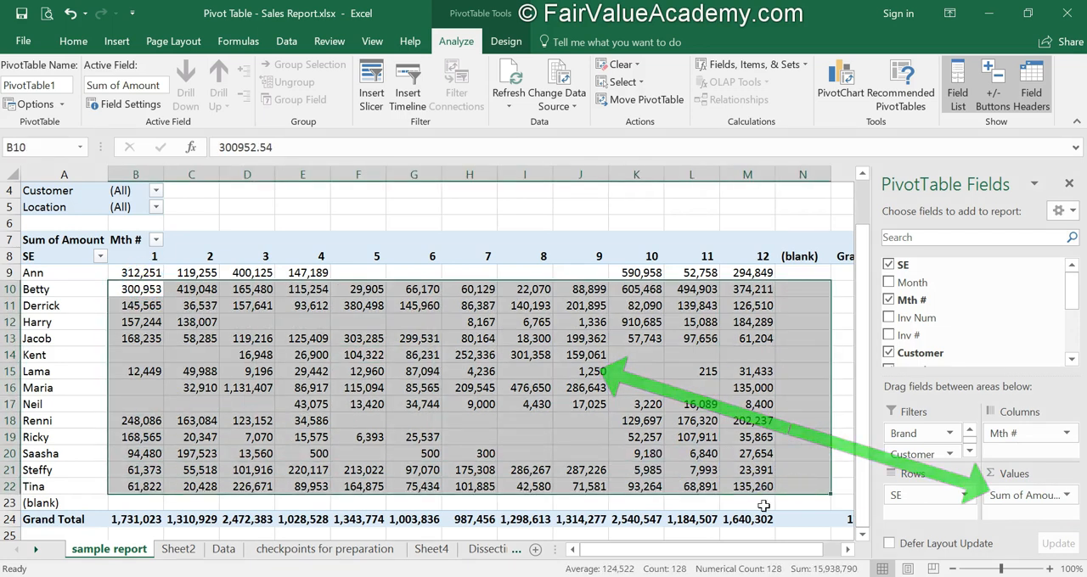
{"action": "left_click", "coordinate": [564, 365]}
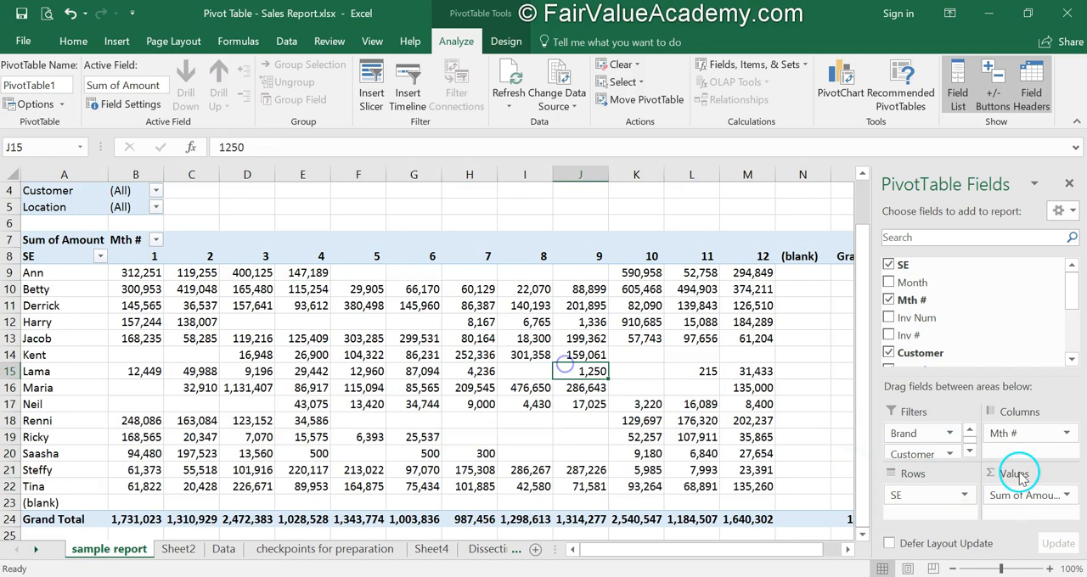
{"action": "left_click", "coordinate": [224, 551]}
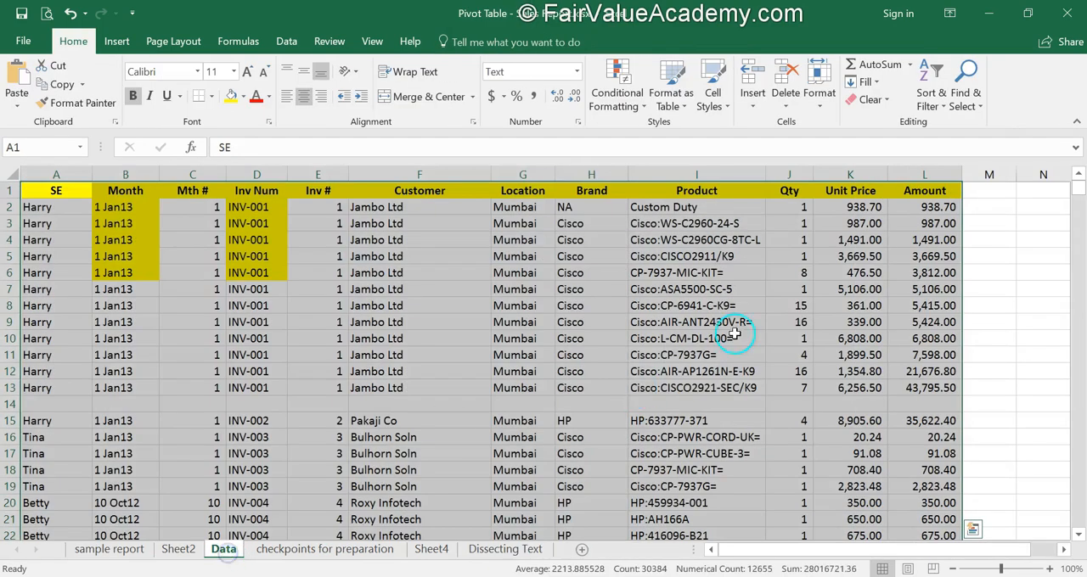
{"action": "left_click", "coordinate": [930, 190]}
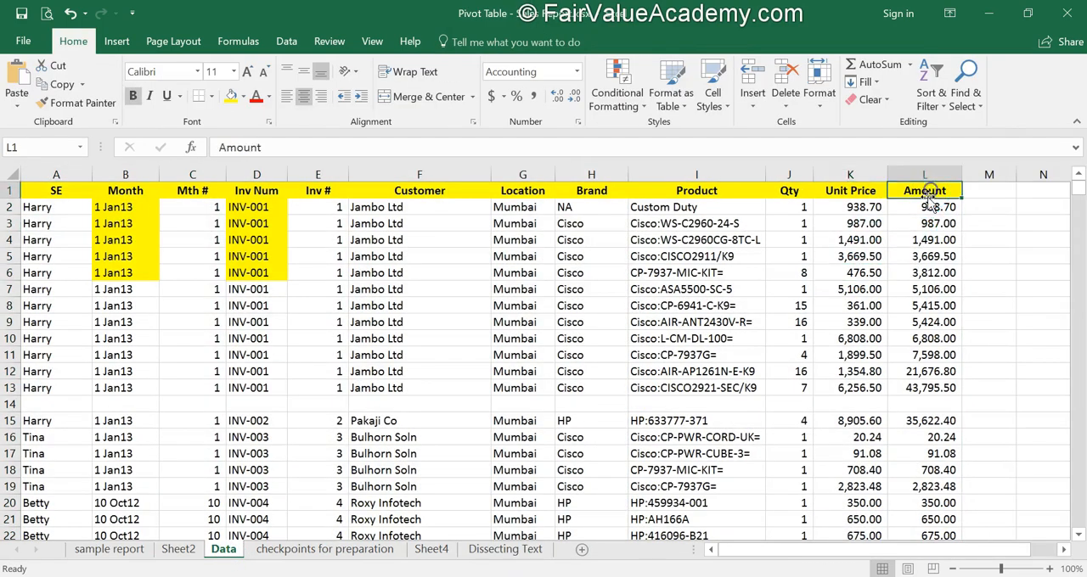
{"action": "left_click", "coordinate": [940, 318]}
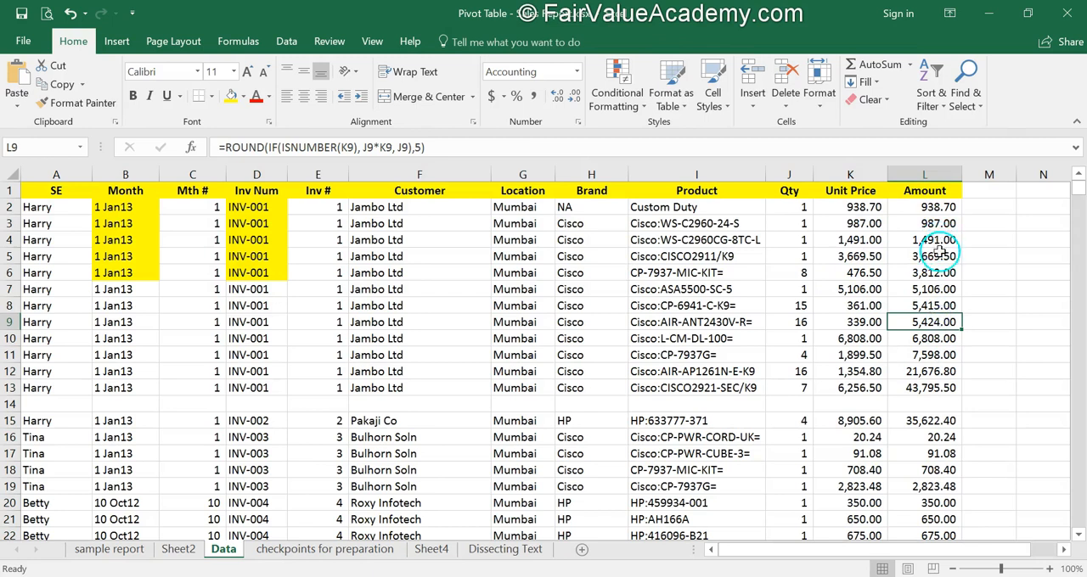
{"action": "left_click", "coordinate": [109, 549]}
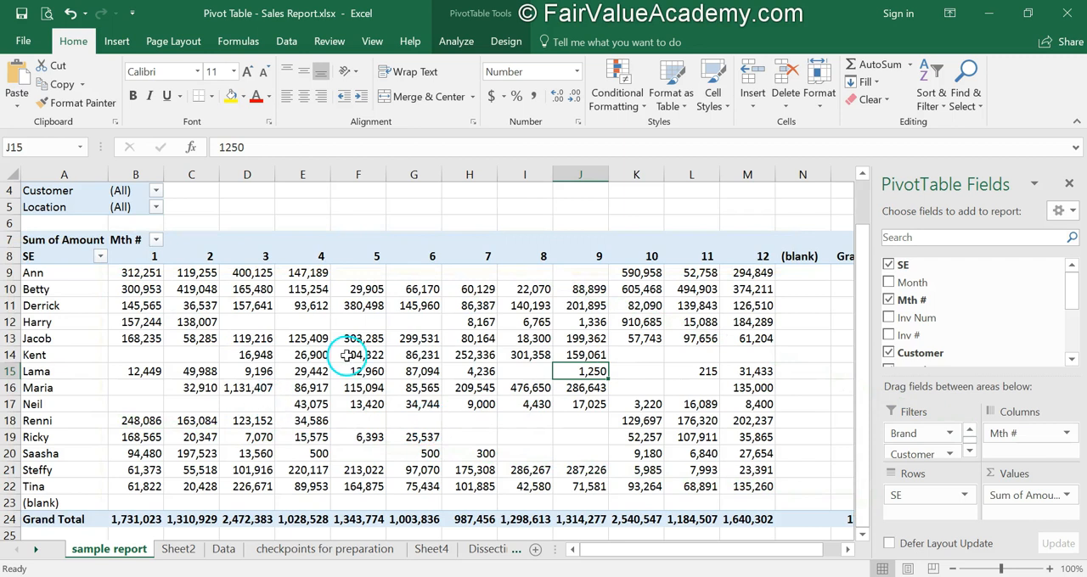
Filter the sample report PivotTable to the Mumbai location
{"action": "mouse_move", "coordinate": [349, 355]}
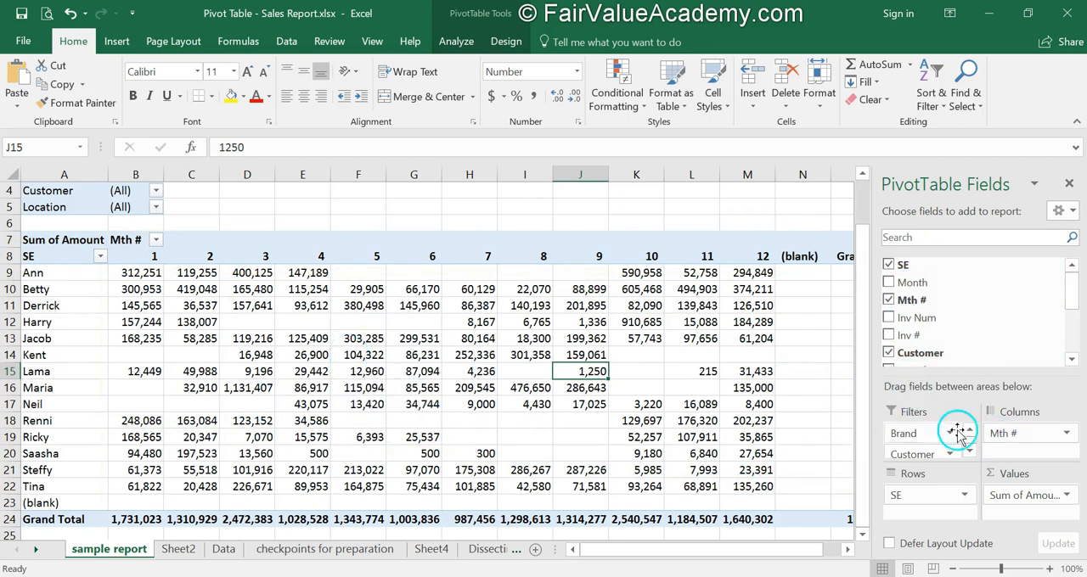
{"action": "left_click_drag", "start_coordinate": [937, 463], "coordinate": [945, 450]}
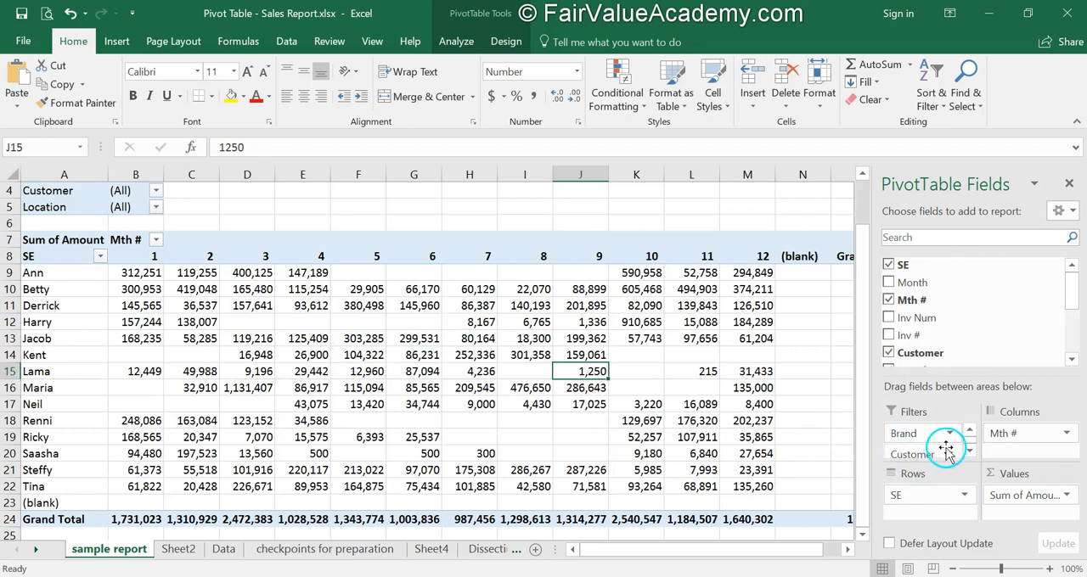
{"action": "left_click_drag", "start_coordinate": [861, 304], "coordinate": [861, 202]}
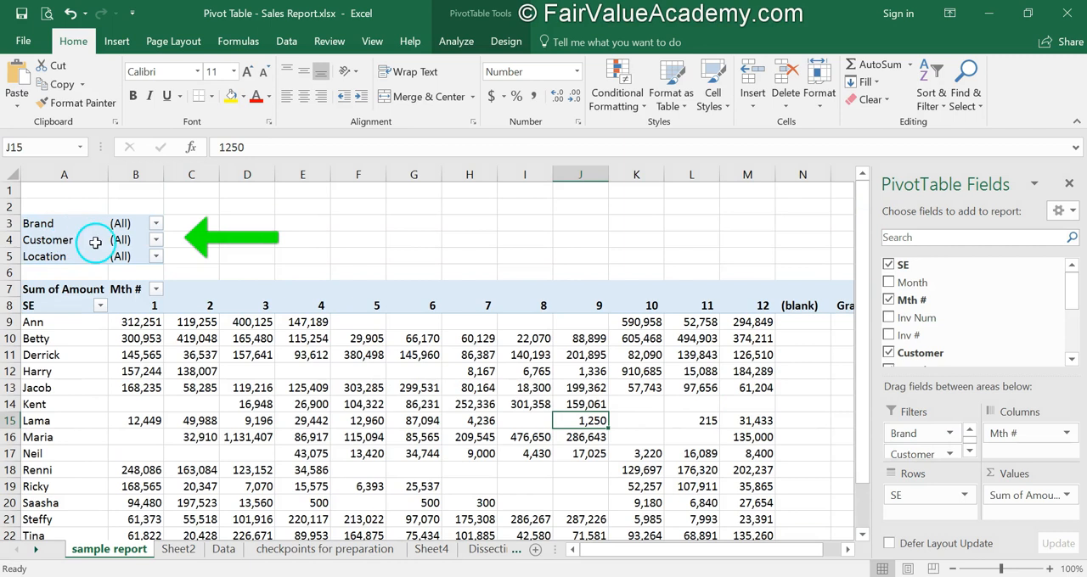
{"action": "left_click", "coordinate": [155, 257]}
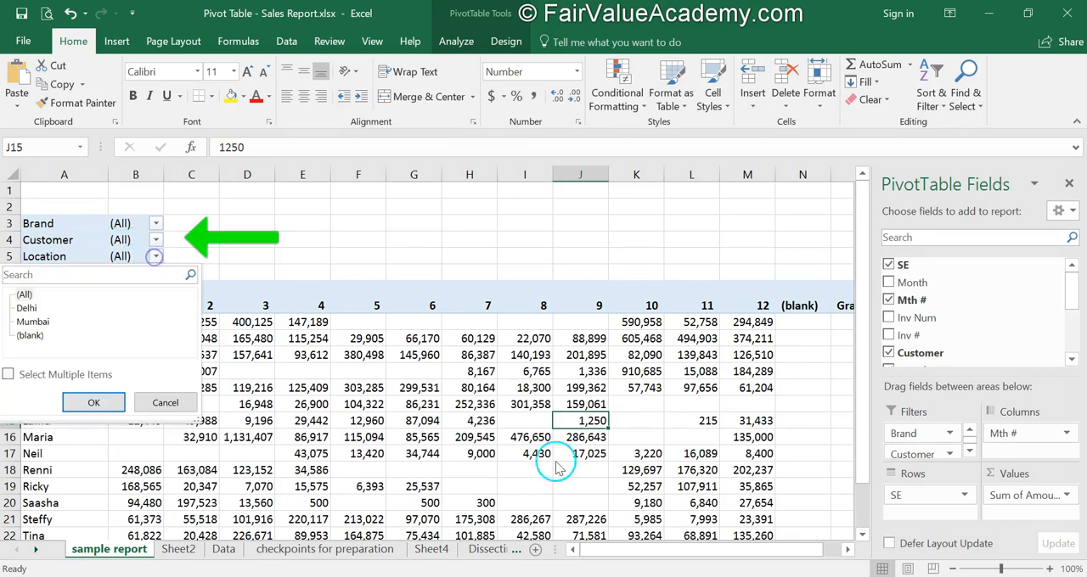
{"action": "left_click", "coordinate": [32, 321]}
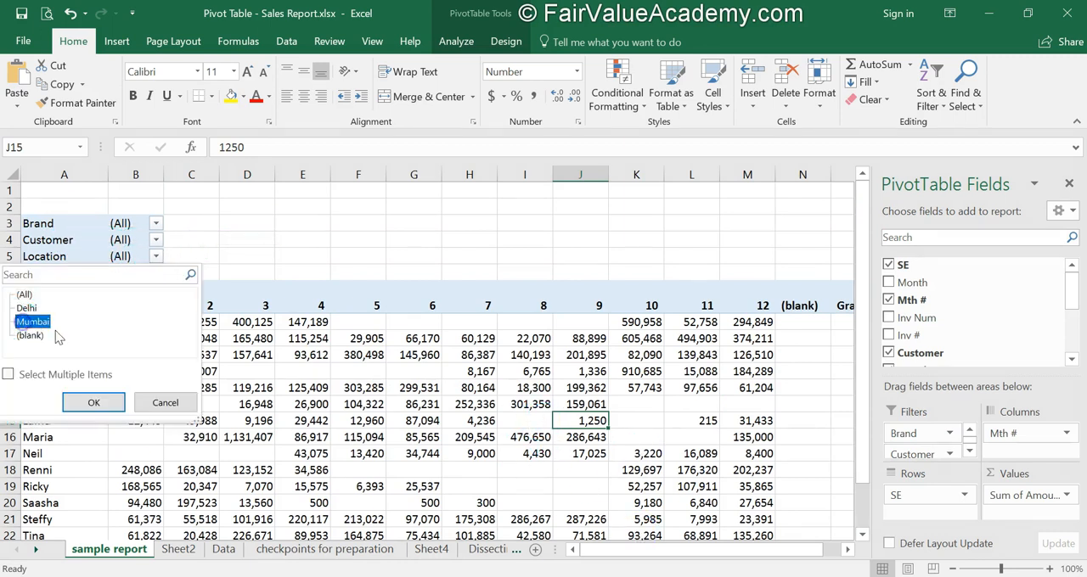
{"action": "left_click", "coordinate": [91, 403]}
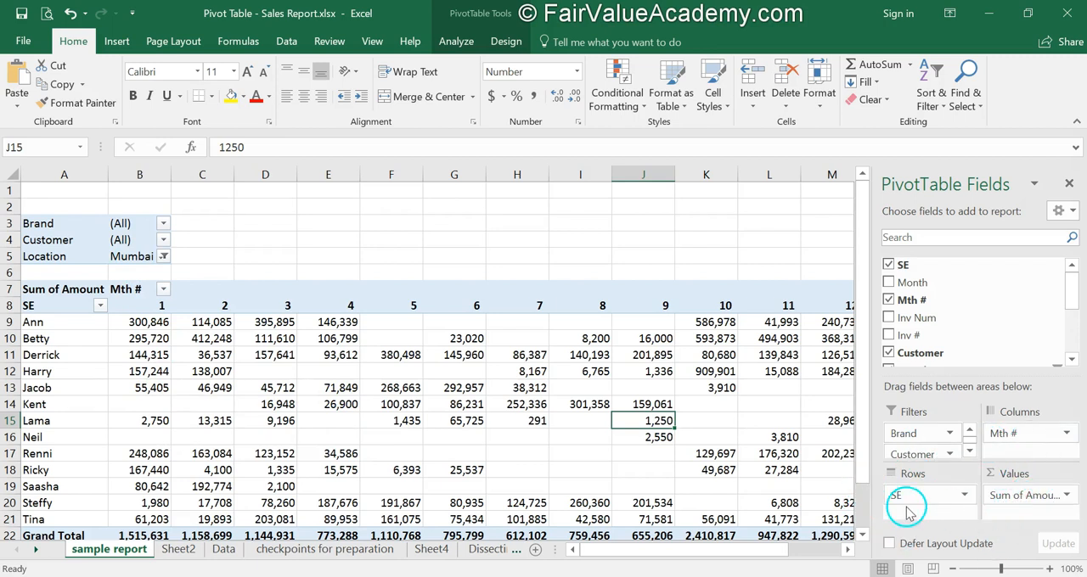
Move the Mth # field from Columns to Filters between Brand and Customer in the sample report, and return to Sheet2
{"action": "left_click_drag", "start_coordinate": [905, 443], "coordinate": [1022, 433]}
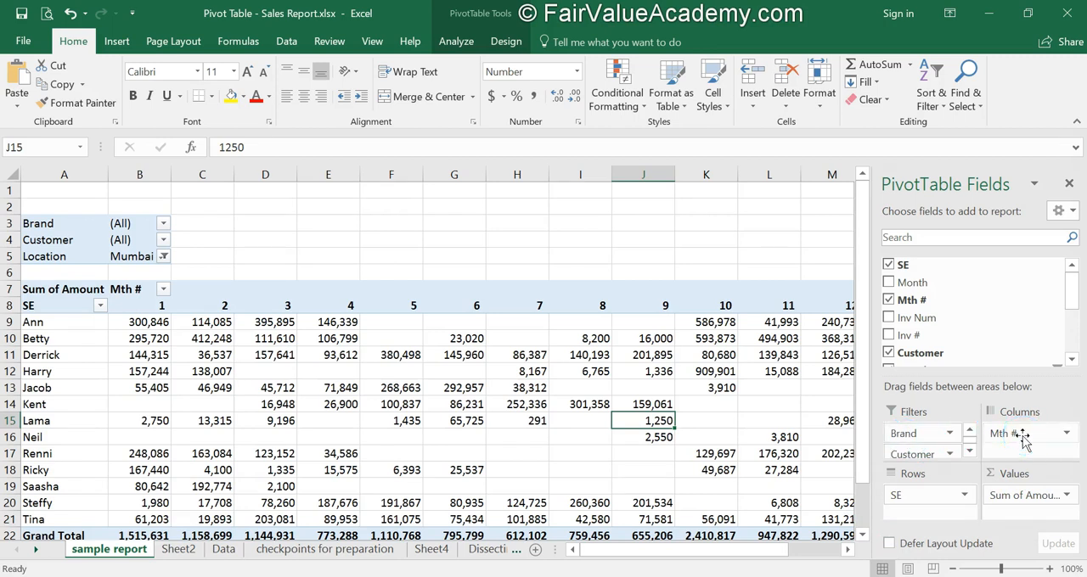
{"action": "left_click_drag", "start_coordinate": [972, 478], "coordinate": [903, 444]}
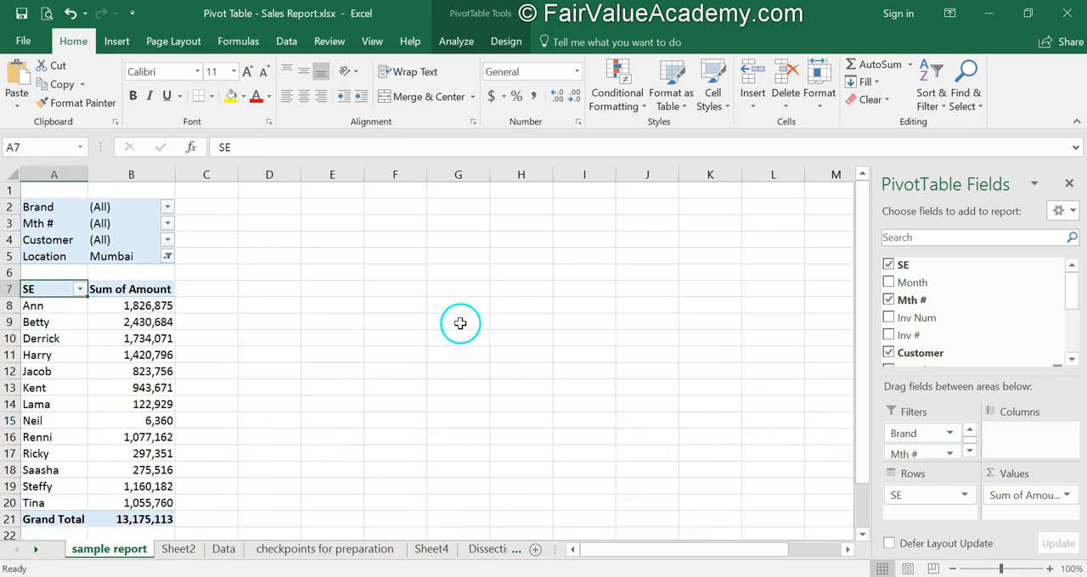
{"action": "left_click", "coordinate": [176, 552]}
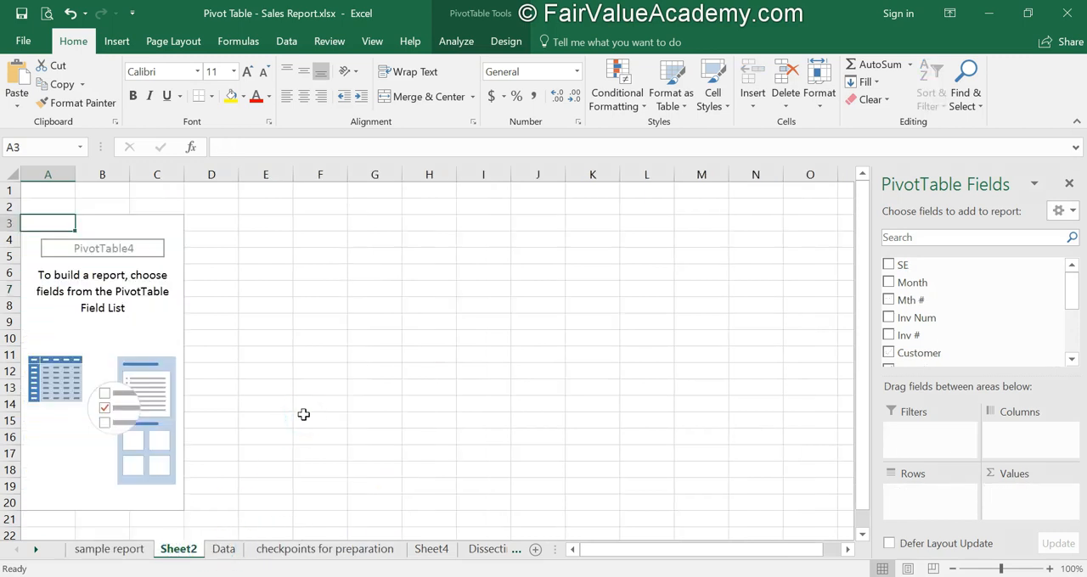